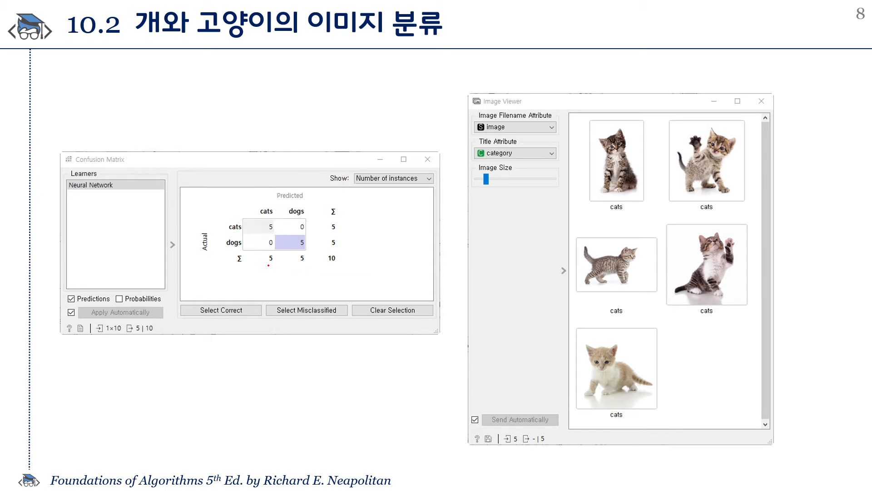
left_click_drag(248, 235, 238, 268)
left_click_drag(318, 217, 311, 264)
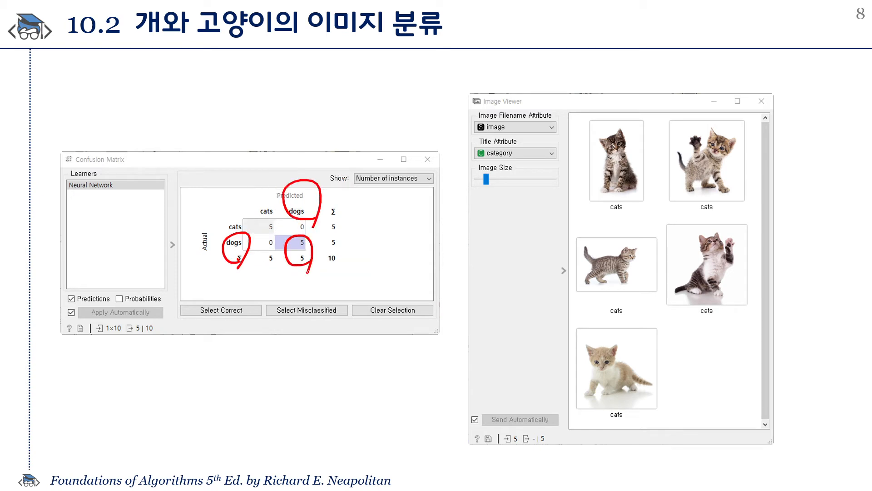
key("e")
mouse_move(274, 229)
left_mouse_down()
mouse_move(266, 229)
mouse_move(299, 227)
mouse_move(244, 260)
left_mouse_up()
mouse_move(194, 269)
left_mouse_down()
mouse_move(219, 264)
mouse_move(204, 286)
left_mouse_up()
mouse_move(205, 276)
left_mouse_down()
mouse_move(220, 271)
mouse_move(224, 289)
left_mouse_up()
left_click_drag(220, 261, 221, 278)
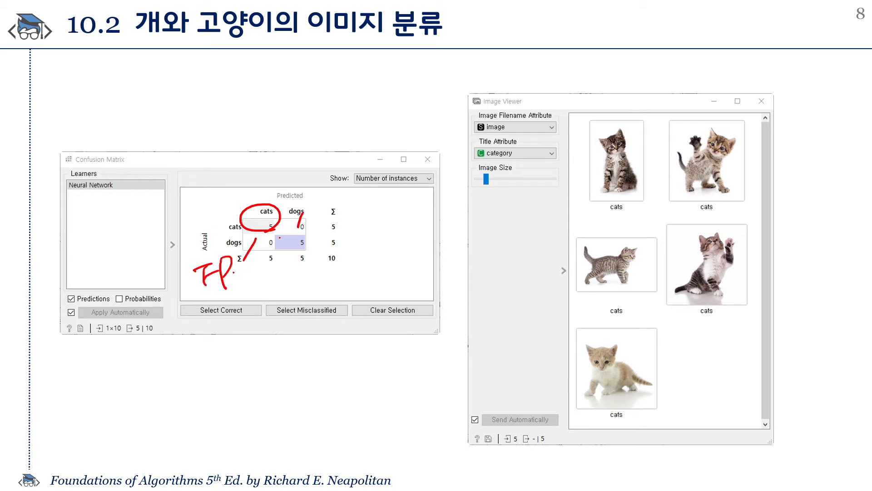
left_click_drag(299, 195, 323, 183)
mouse_move(307, 191)
left_mouse_down()
mouse_move(312, 211)
mouse_move(322, 199)
left_mouse_up()
left_click_drag(328, 185, 328, 209)
left_click_drag(329, 194, 343, 199)
mouse_move(347, 204)
left_mouse_down()
mouse_move(284, 177)
mouse_move(337, 228)
left_mouse_up()
key("e")
mouse_move(320, 279)
left_mouse_down()
mouse_move(263, 295)
mouse_move(313, 286)
left_mouse_up()
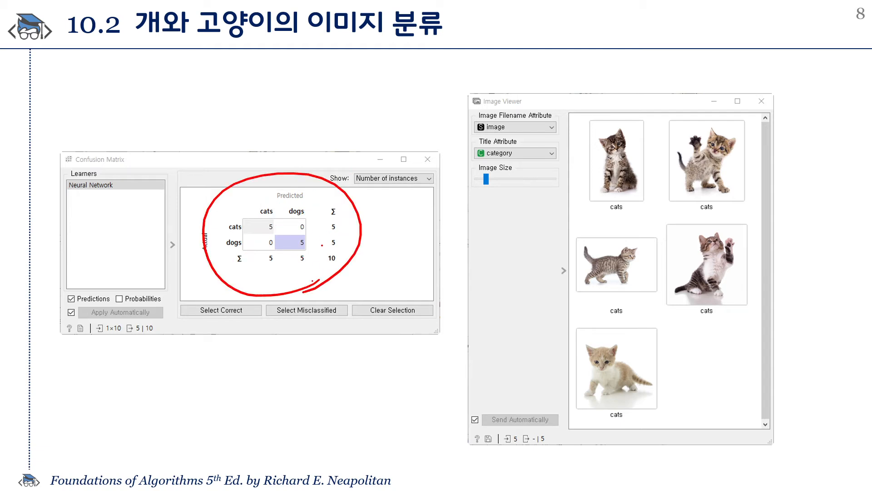
mouse_move(298, 212)
left_mouse_down()
mouse_move(307, 222)
mouse_move(328, 199)
left_mouse_up()
left_click_drag(246, 240, 271, 223)
key("e")
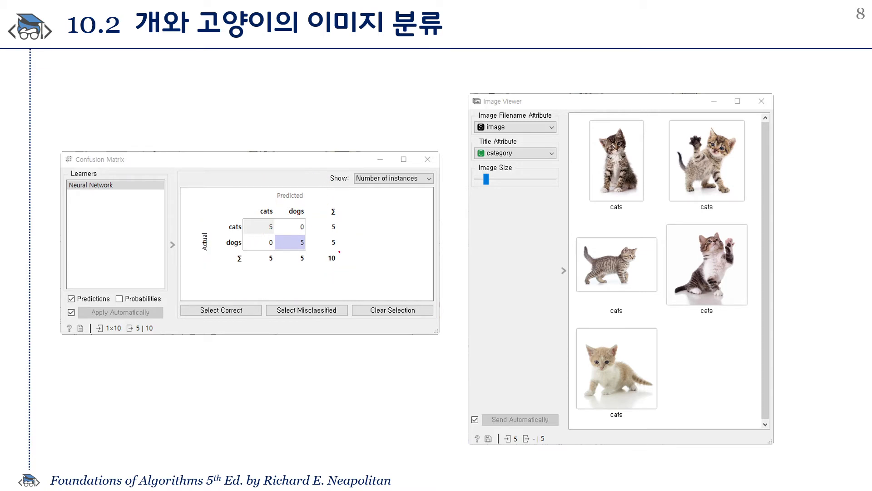
mouse_move(322, 268)
left_mouse_down()
mouse_move(279, 157)
mouse_move(337, 241)
left_mouse_up()
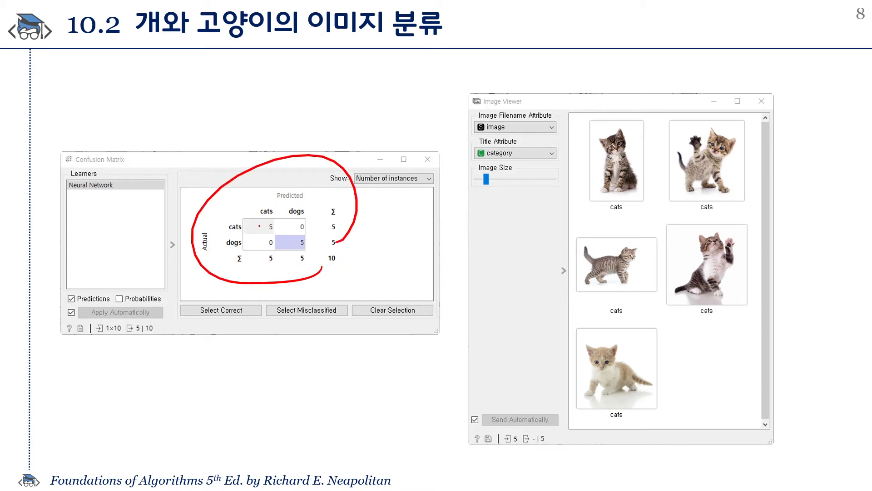
left_click_drag(262, 229, 263, 229)
mouse_move(253, 222)
left_mouse_down()
mouse_move(269, 221)
mouse_move(241, 231)
mouse_move(269, 238)
left_mouse_up()
left_click_drag(275, 244, 274, 248)
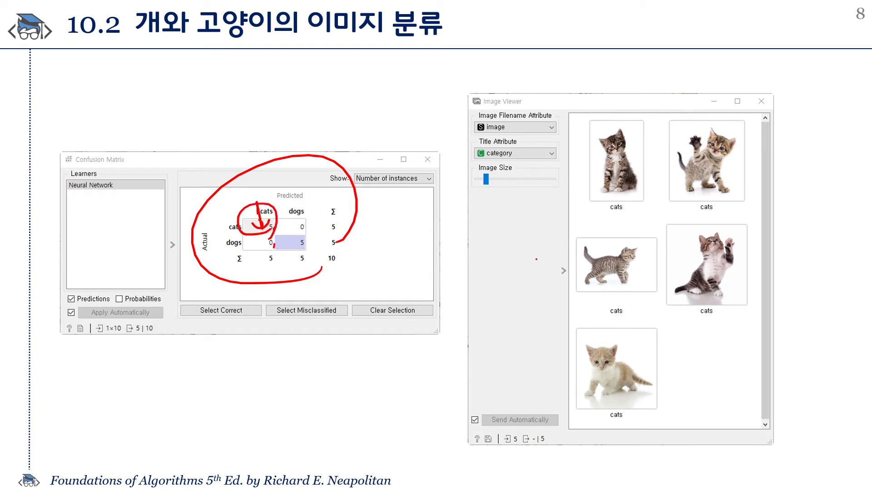
mouse_move(688, 372)
left_mouse_down()
mouse_move(616, 145)
mouse_move(726, 363)
mouse_move(661, 407)
left_mouse_up()
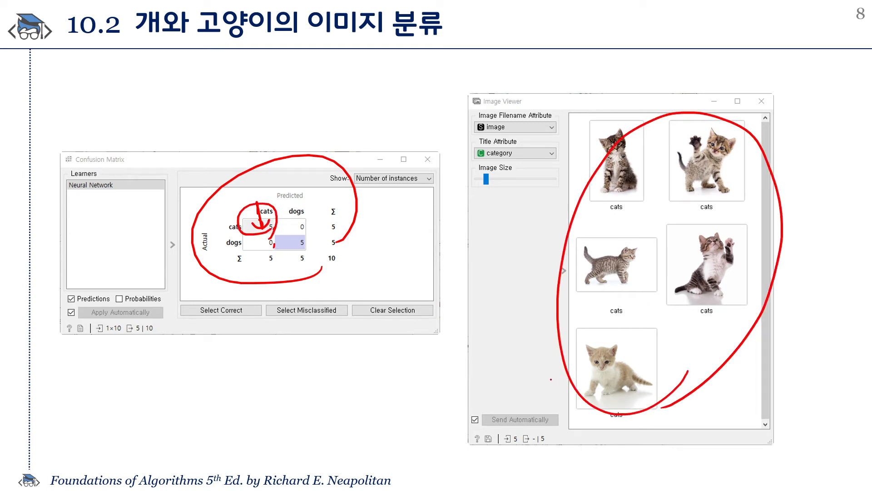
key("Right")
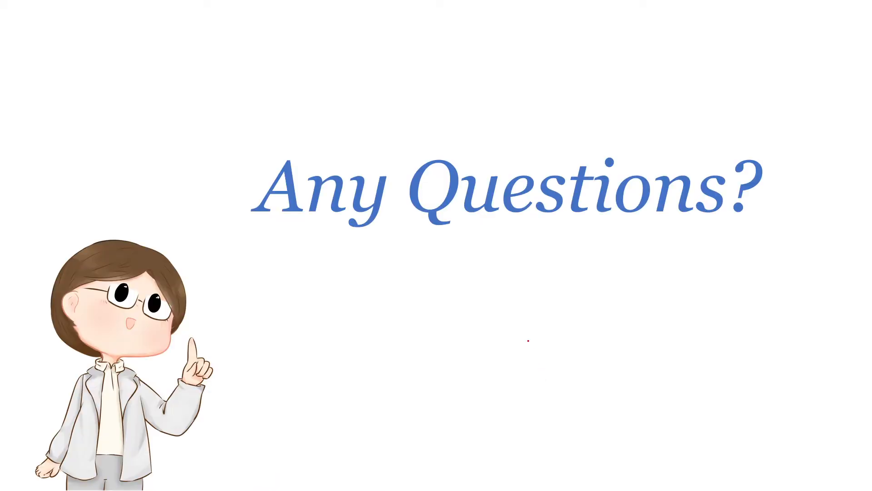
key("Escape")
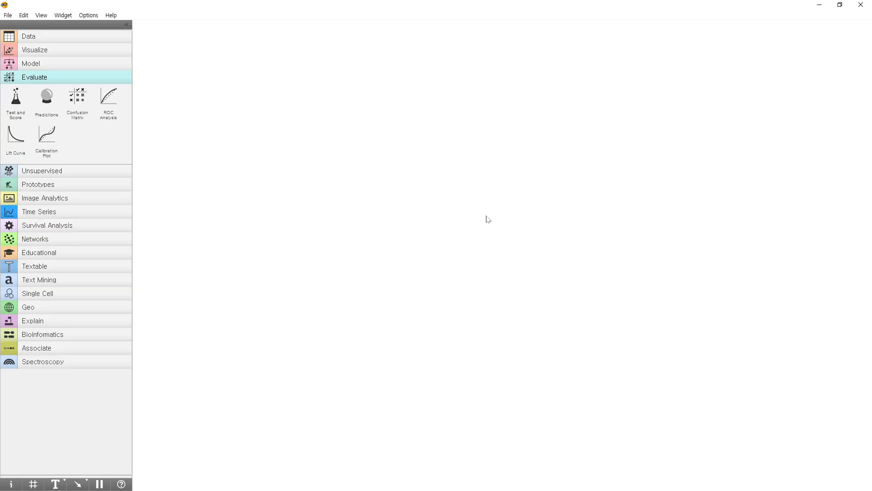
Show the Image Analytics widgets in the toolbox
left_click(32, 38)
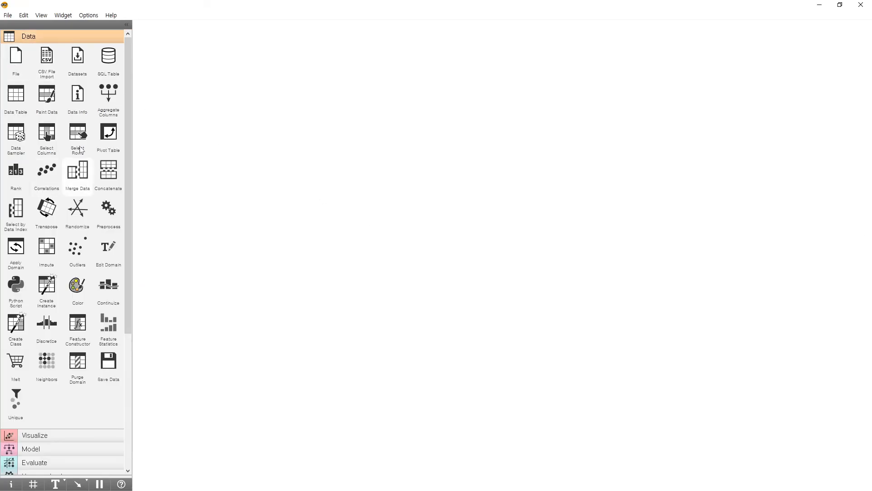
scroll(64, 254, "down", 5)
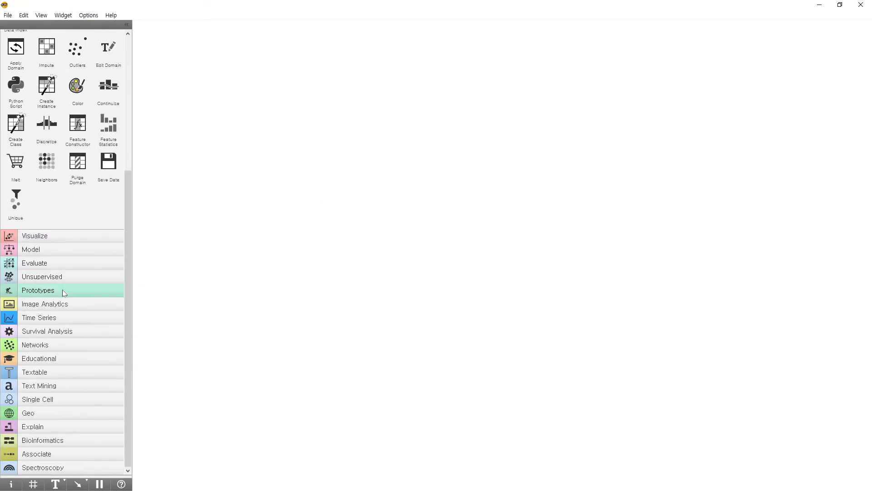
left_click(57, 304)
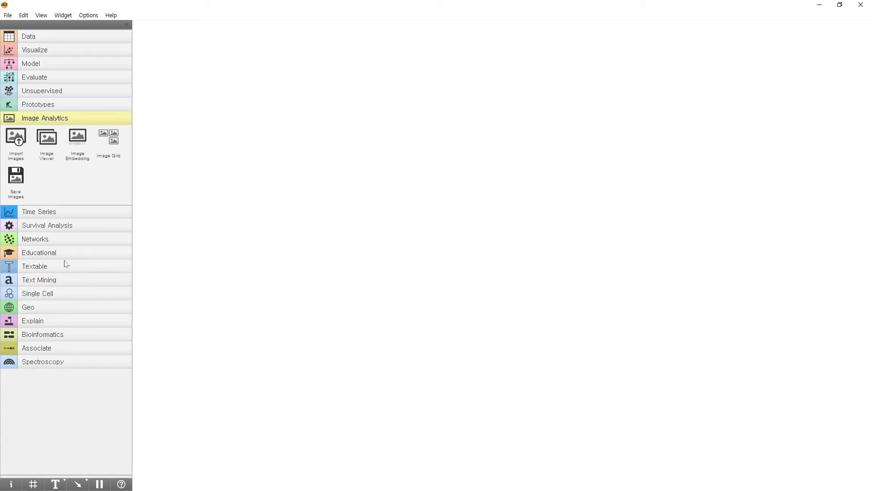
left_click(82, 16)
left_click(110, 47)
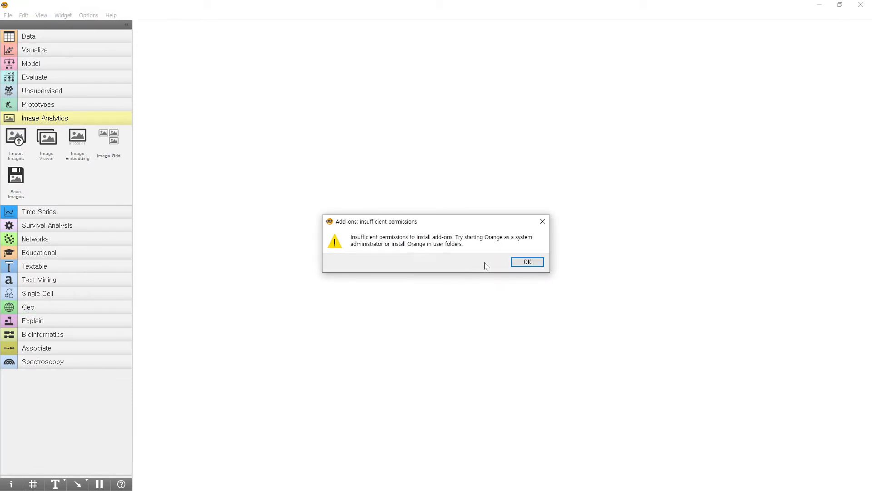
left_click(527, 262)
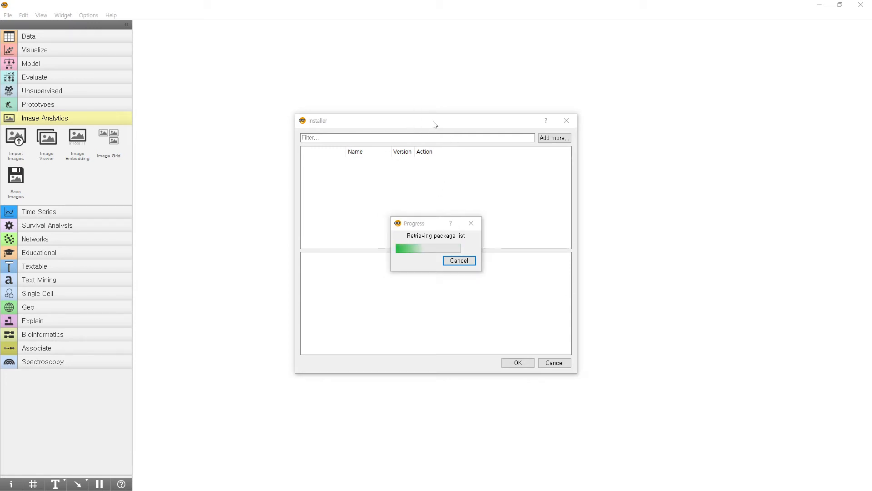
left_click(453, 261)
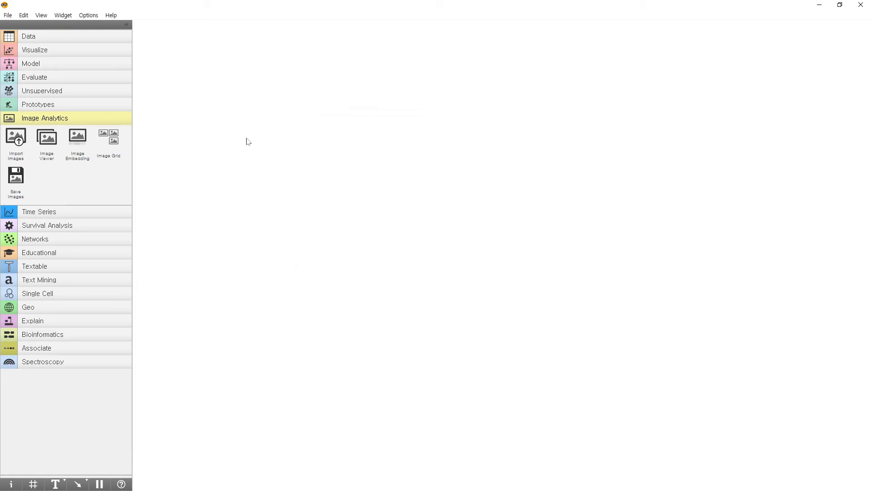
Add an Import Images widget and an Image Embedding widget to the canvas, and connect Import Images to Image Embedding
left_click(16, 139)
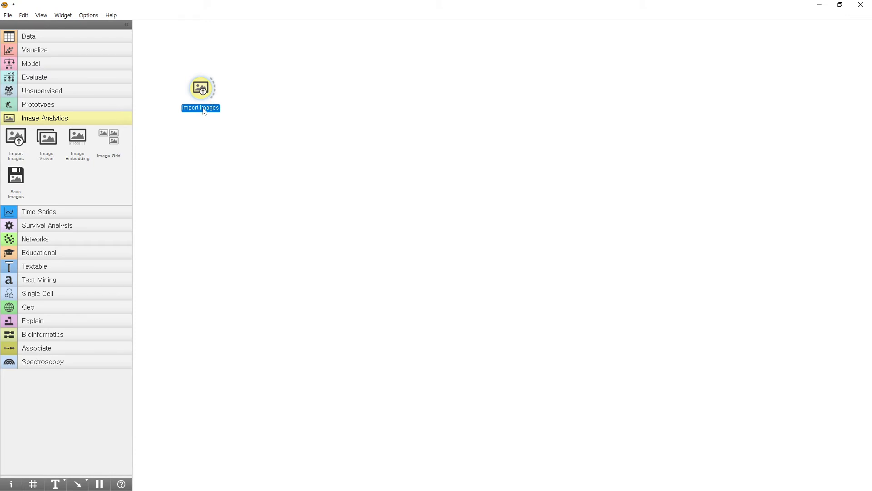
scroll(225, 127, "up", 5)
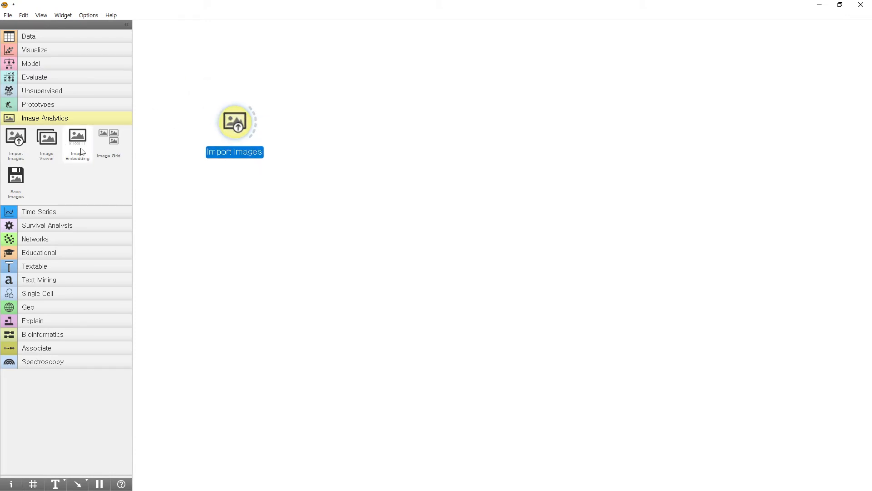
left_click(81, 151)
left_click_drag(255, 123, 320, 131)
Open the folder selection of the Import Images widget and browse into the training folder of catsanddogs
double_click(235, 122)
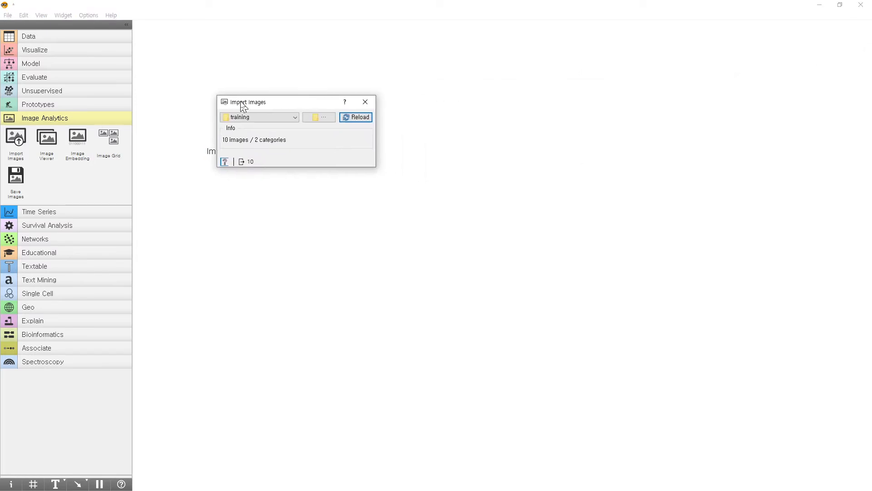
left_click(322, 119)
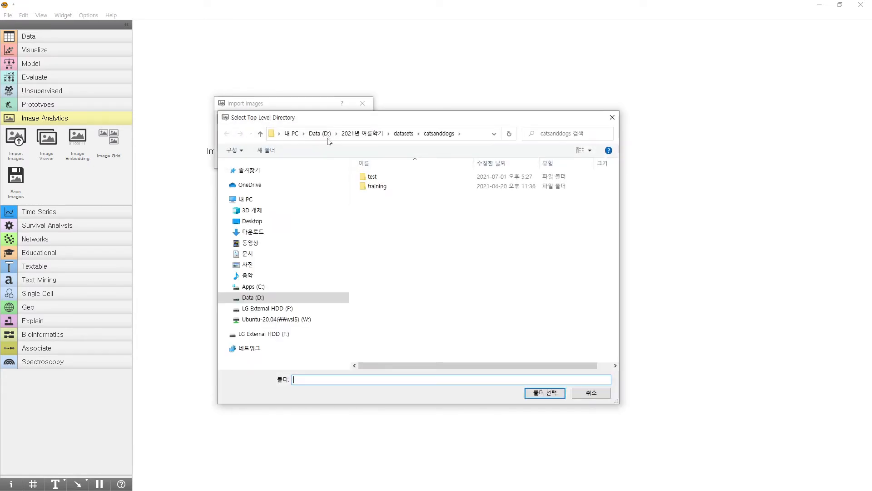
left_click(380, 189)
double_click(380, 190)
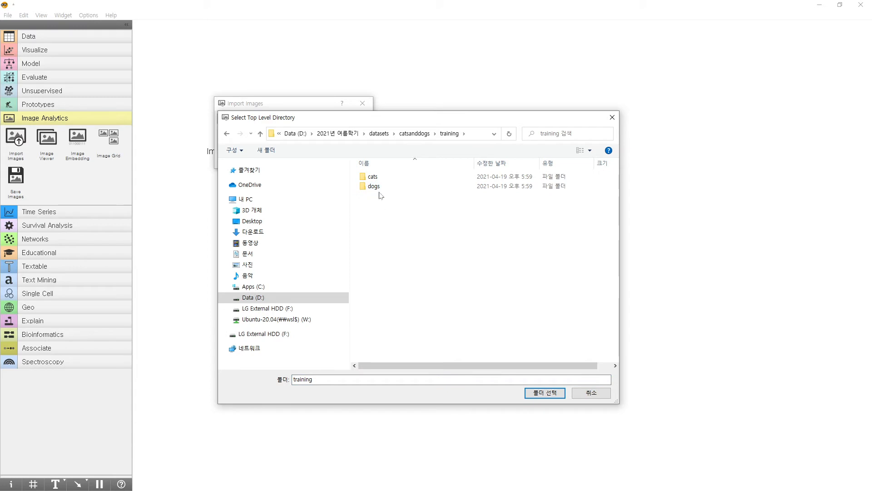
left_click(375, 180)
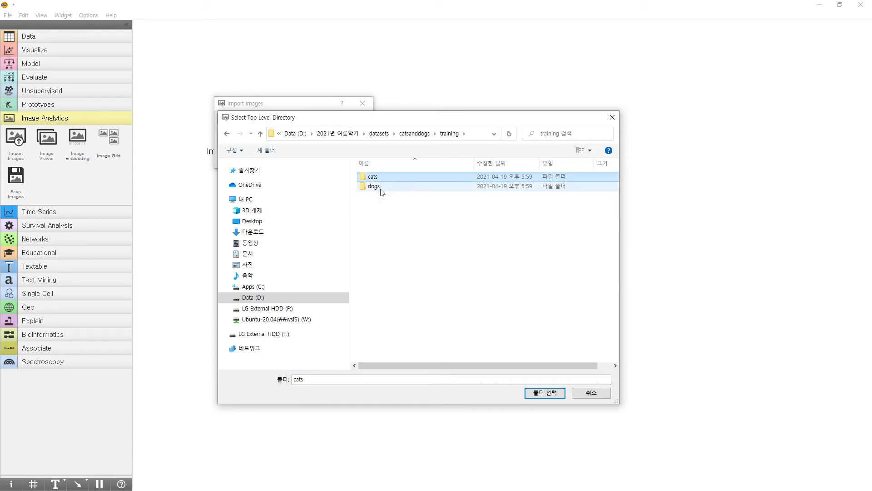
left_click(381, 187)
left_click(373, 177)
left_click(374, 187)
left_click(374, 177)
left_click(375, 186)
left_click(384, 210)
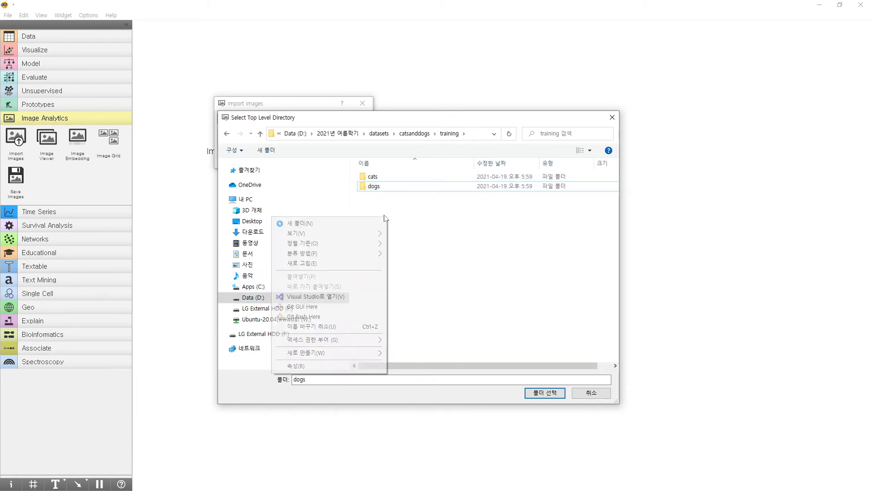
Create a new folder named sheeps inside the training folder, and delete it again
right_click(387, 218)
mouse_move(334, 355)
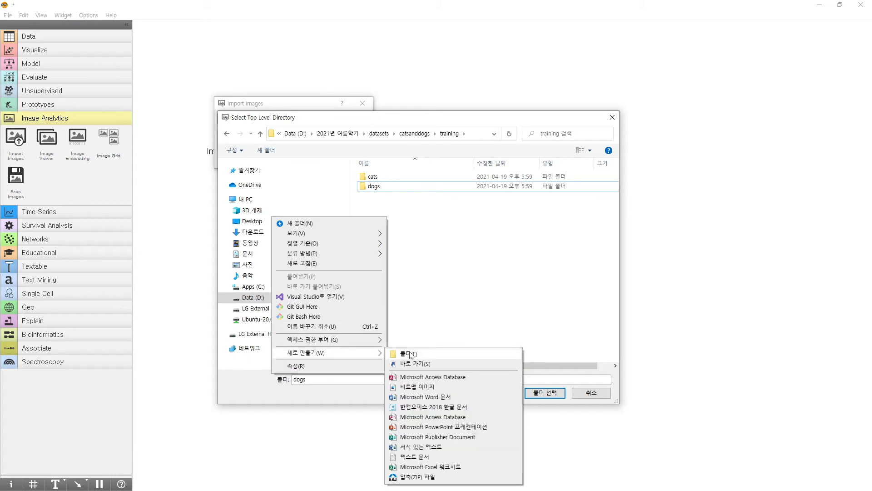
left_click(405, 354)
type("shieeps")
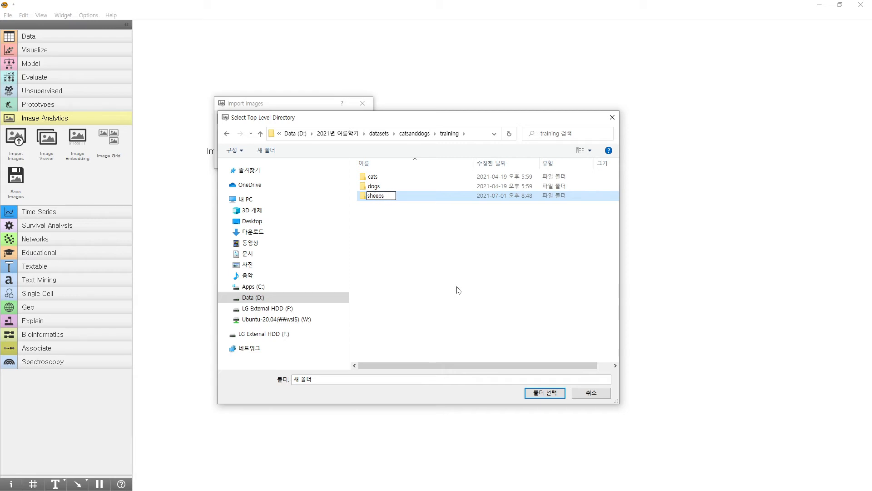
key("Return")
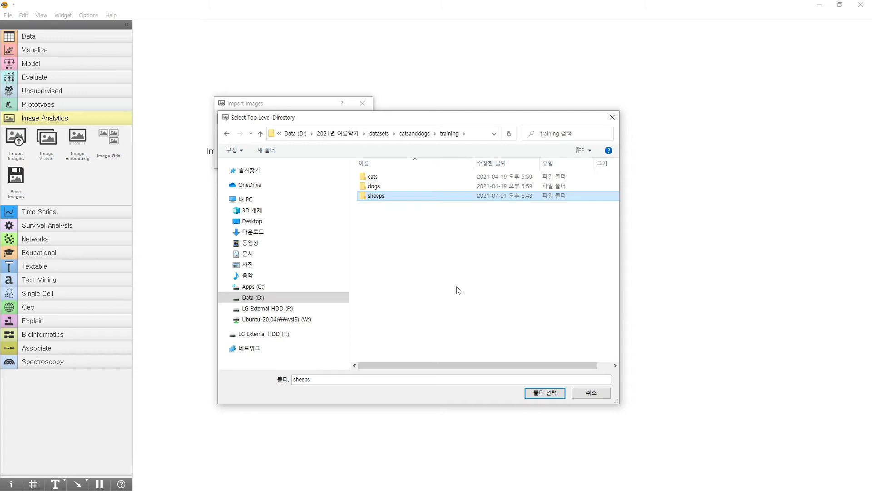
key("Delete")
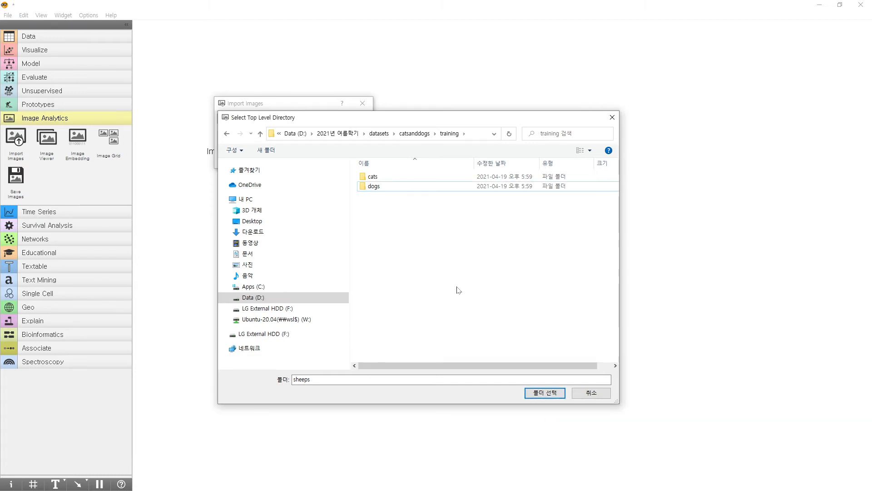
left_click(399, 187)
left_click(399, 178)
left_click(400, 188)
left_click(403, 177)
left_click(396, 187)
left_click(397, 179)
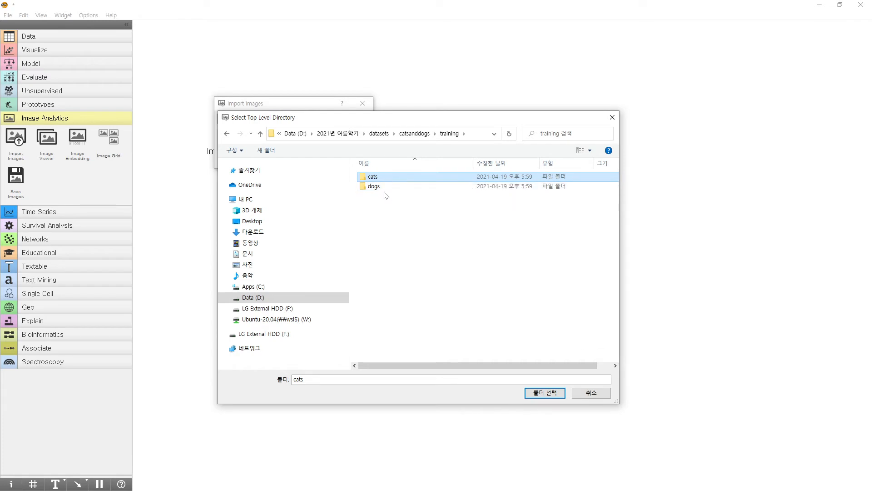
left_click(388, 188)
left_click(389, 180)
left_click(393, 187)
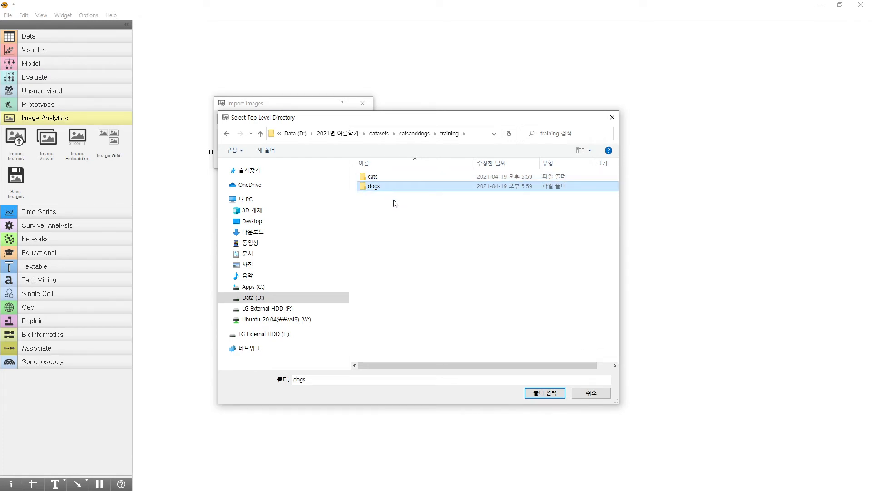
Load the cats subfolder of training as the image source
left_click(382, 176)
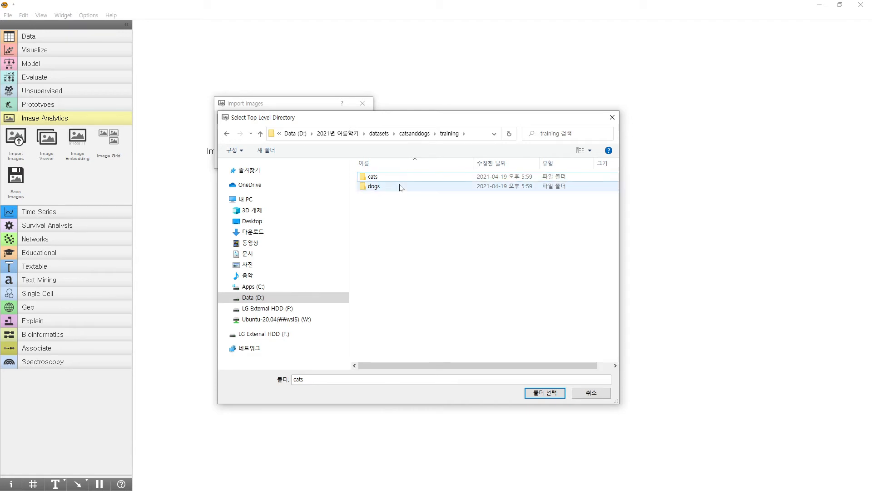
left_click(545, 393)
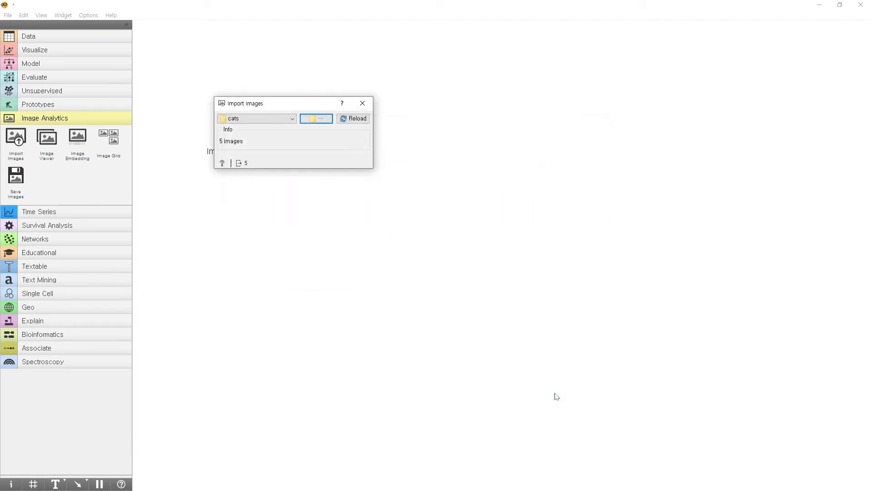
Load the whole training folder as the image source, and move the Import Images window clear of the workflow
left_click(317, 119)
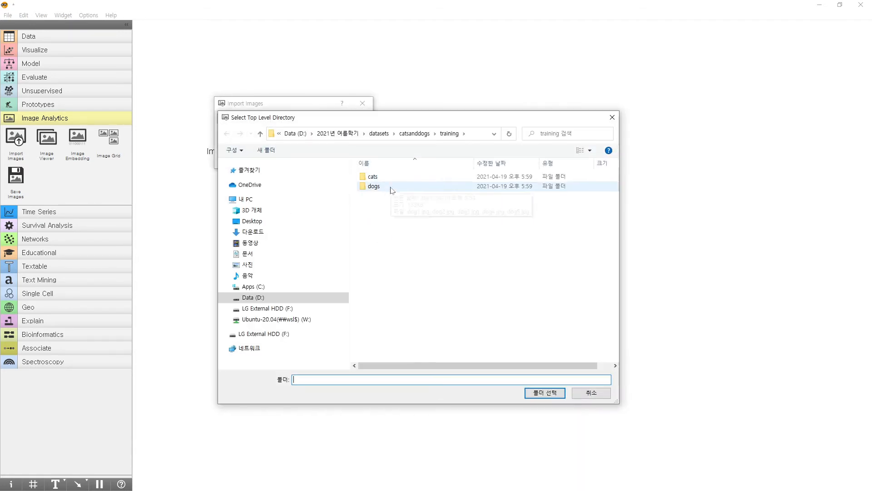
left_click(449, 133)
left_click(548, 395)
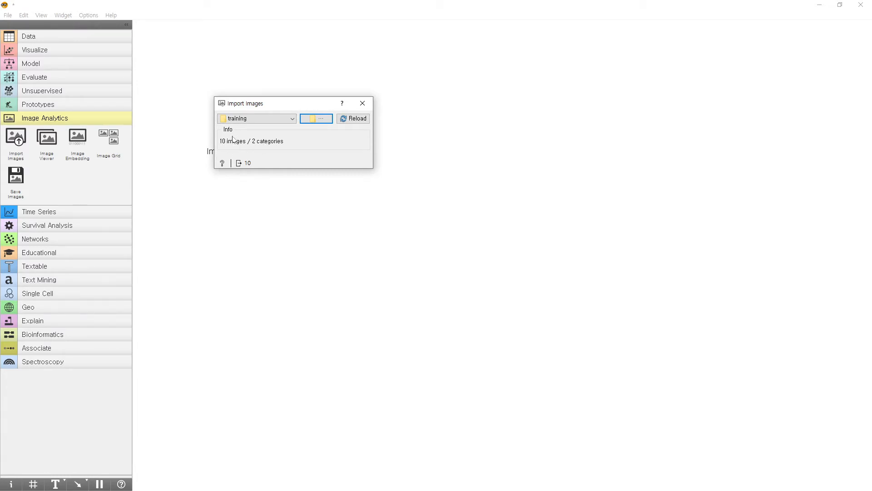
left_click_drag(267, 103, 105, 31)
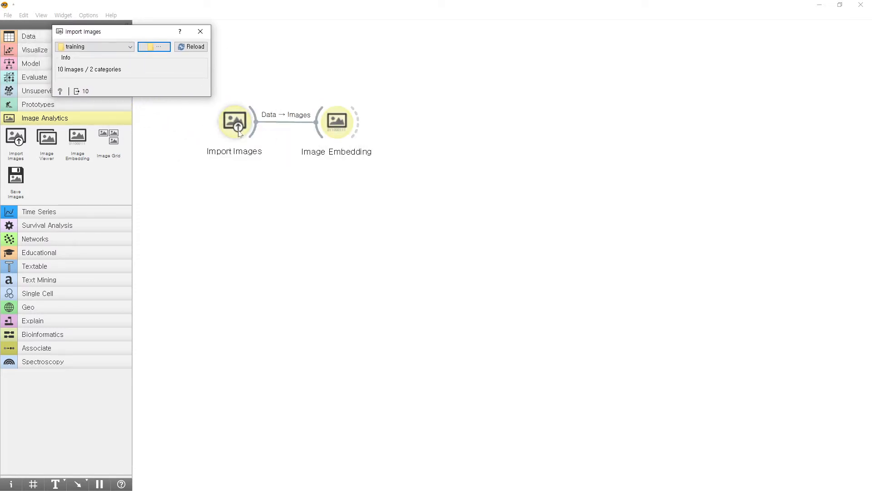
Open the Image Embedding settings and move their window clear of the workflow
double_click(338, 127)
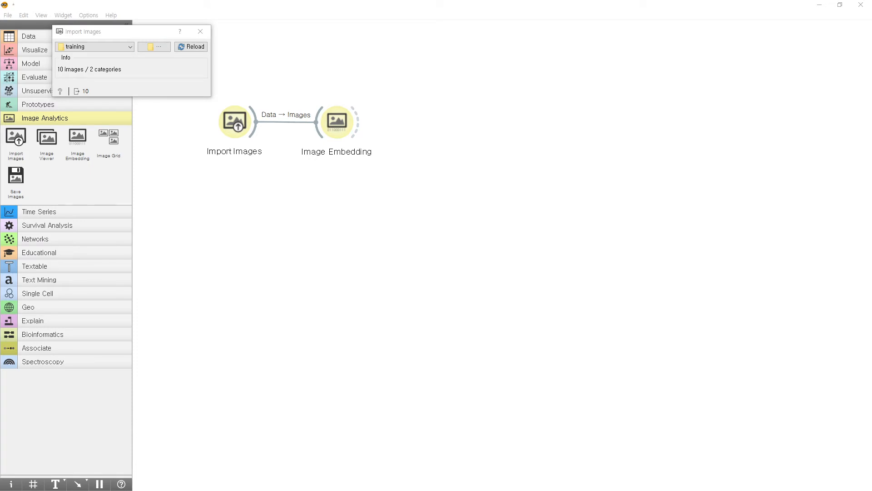
left_click_drag(426, 178, 120, 127)
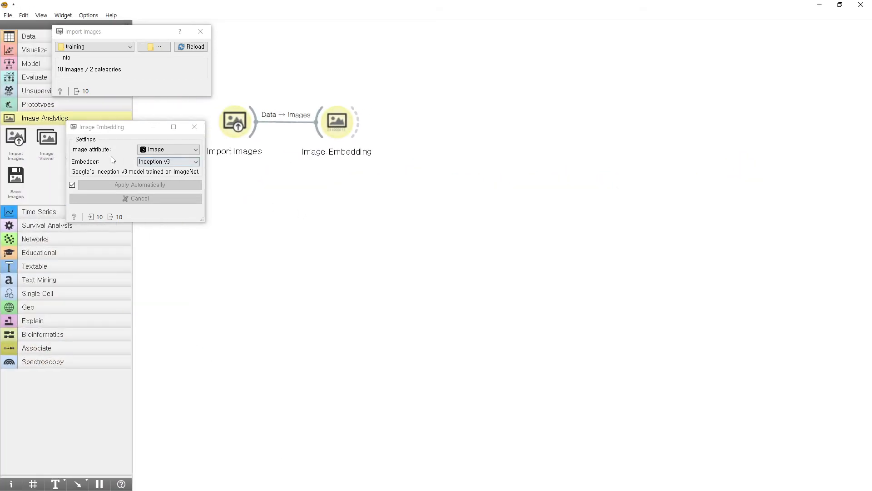
Set the Image Embedding's image attribute to image and its embedder to Inception v3
left_click(110, 132)
left_click(167, 150)
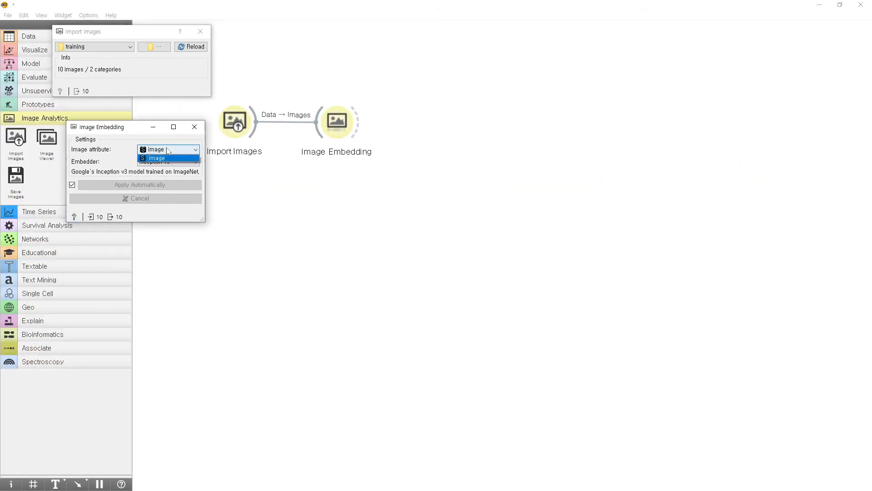
left_click(164, 158)
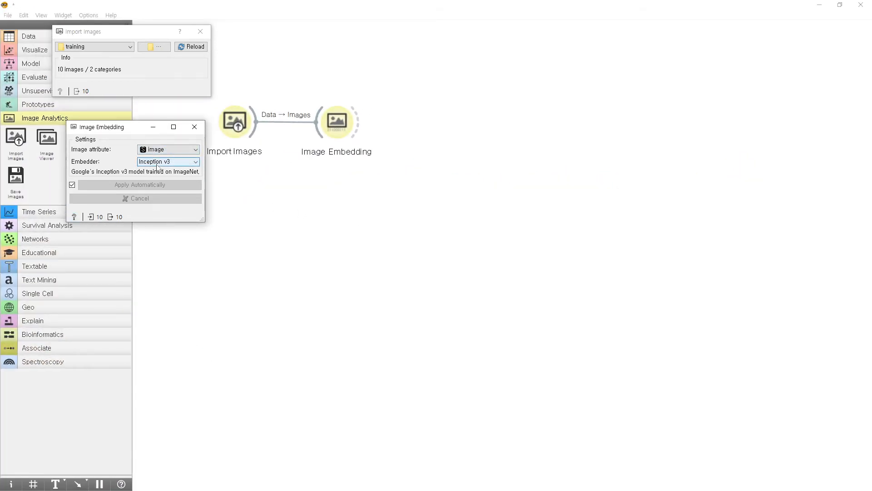
left_click(158, 164)
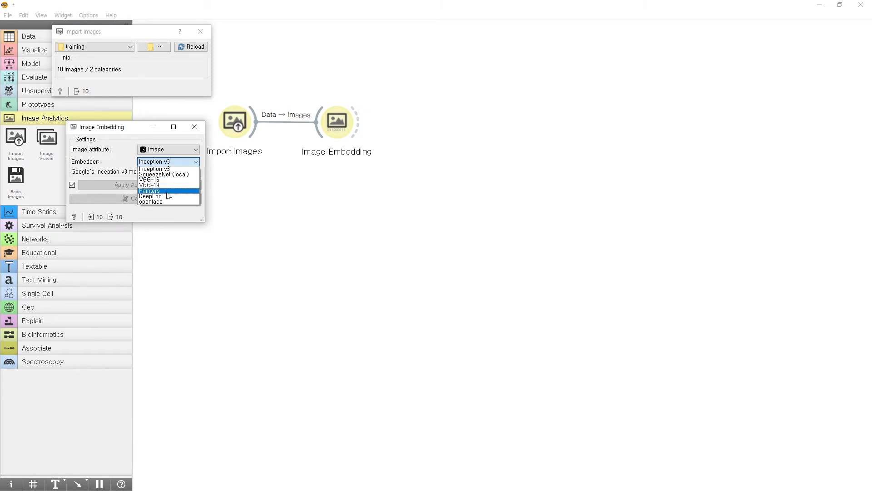
left_click(164, 169)
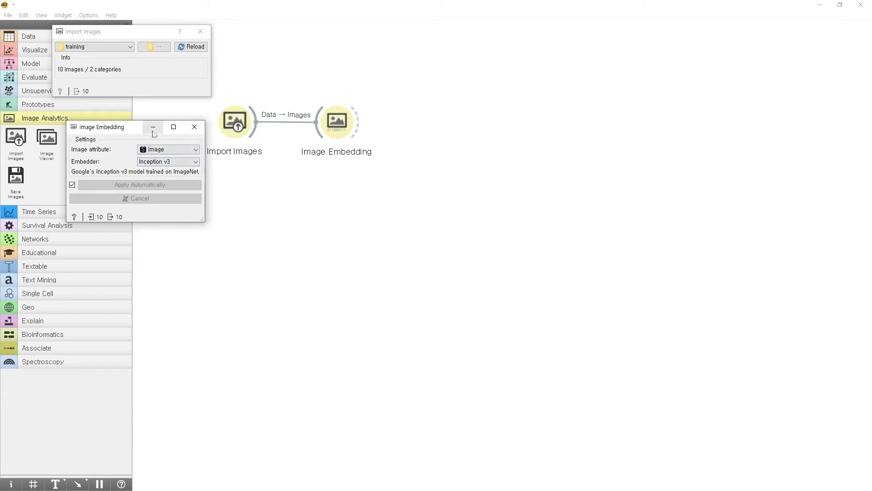
Add a Neural Network widget below and beyond Image Embedding, and feed it the embeddings as data
left_click_drag(118, 131, 437, 26)
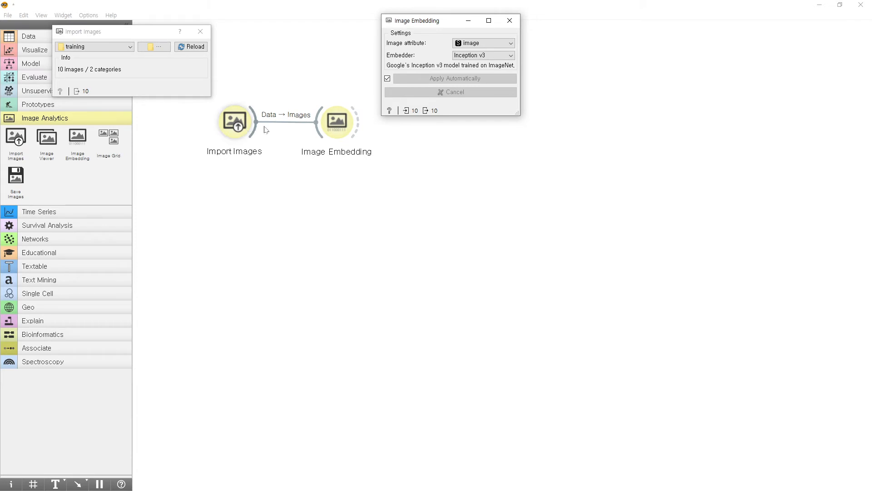
left_click_drag(428, 23, 81, 241)
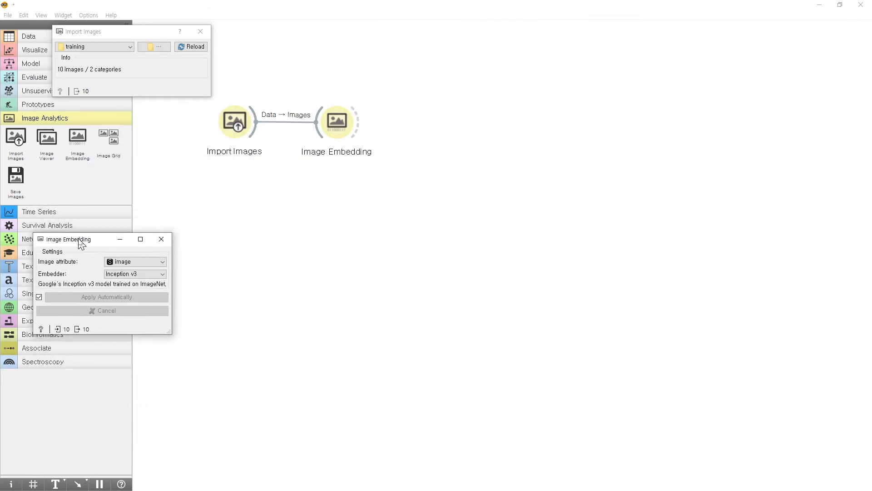
left_click(25, 67)
left_click_drag(104, 32, 183, 25)
left_click_drag(21, 205, 431, 194)
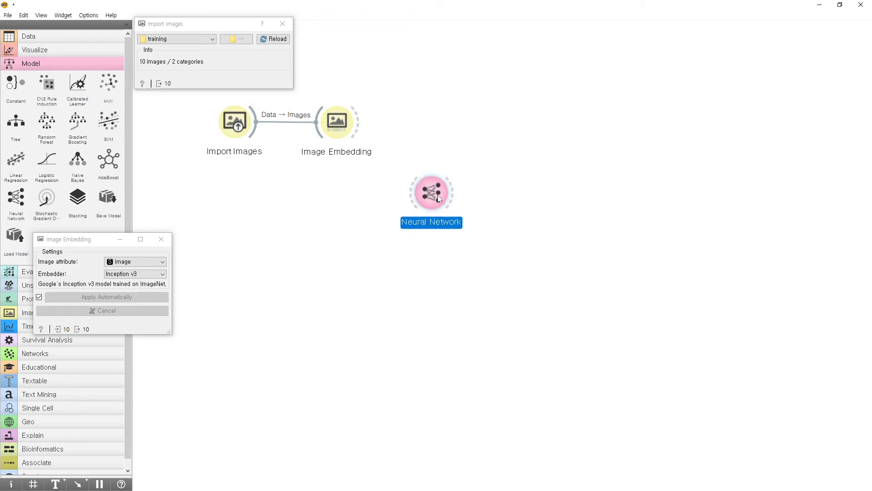
left_click_drag(359, 122, 419, 195)
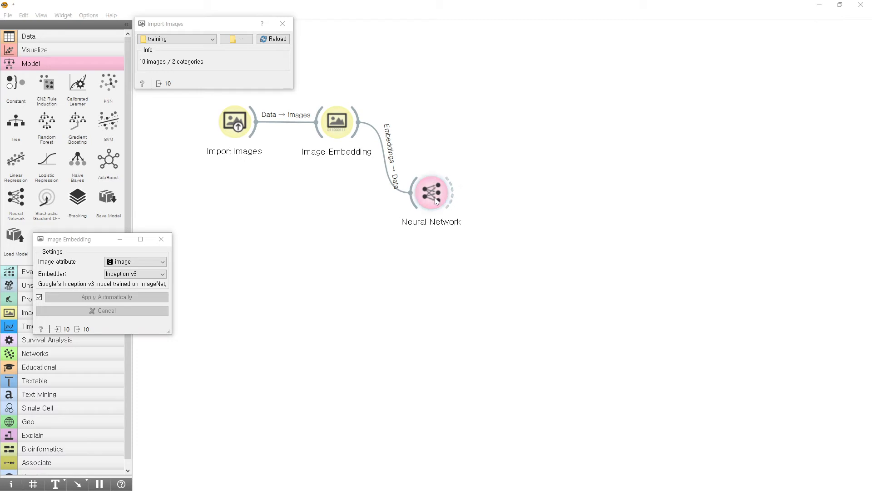
Configure the Neural Network with 1 neuron in hidden layers, Identity activation and the SGD solver
left_click_drag(871, 167, 273, 121)
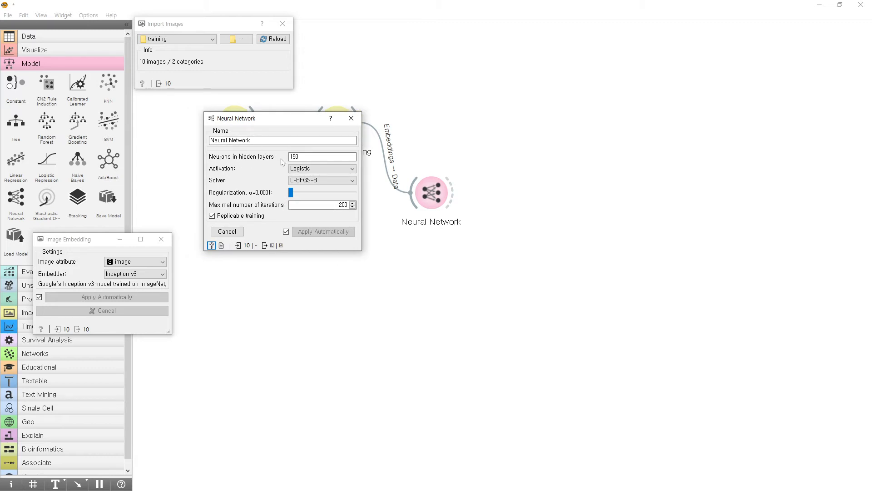
left_click(300, 156)
key("ctrl+a")
left_click(309, 169)
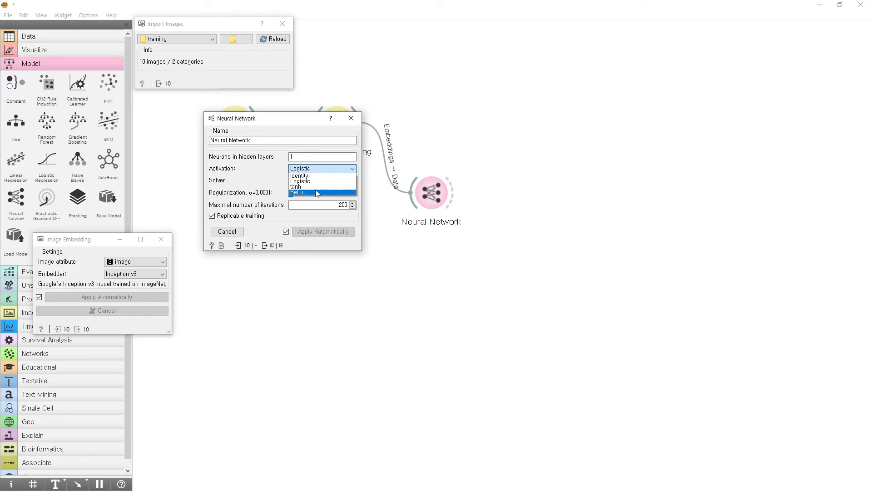
left_click(319, 176)
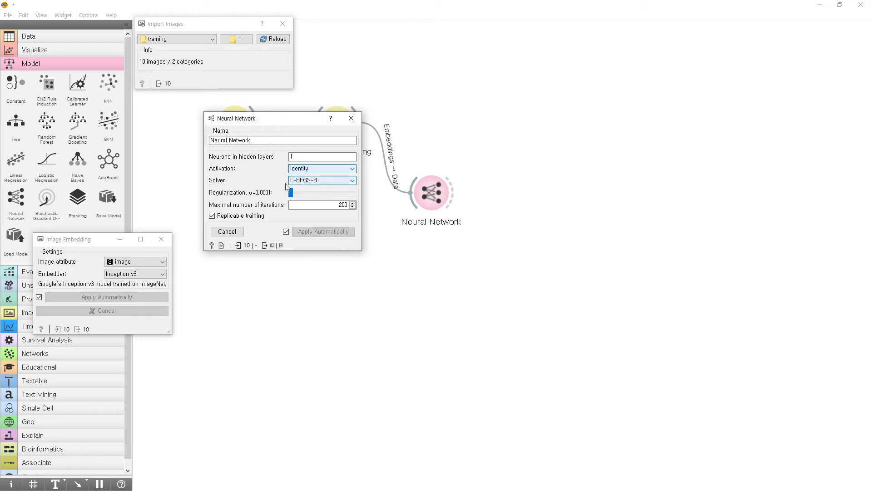
left_click(299, 182)
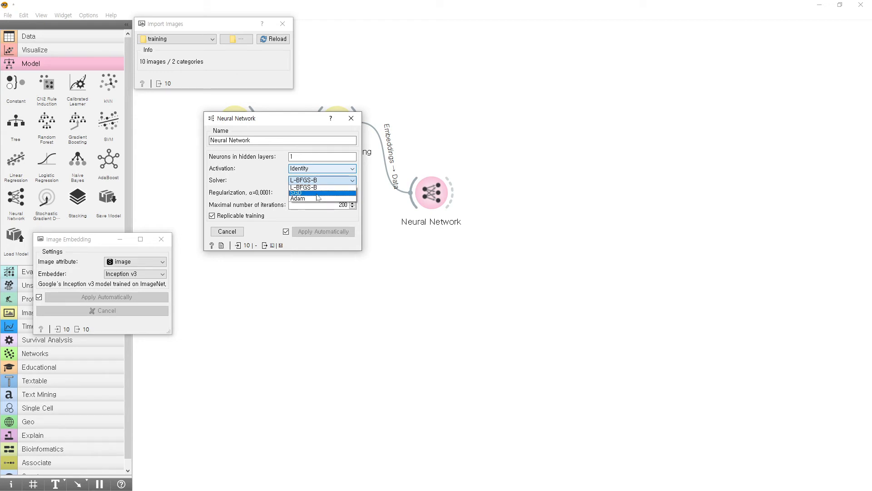
left_click(317, 194)
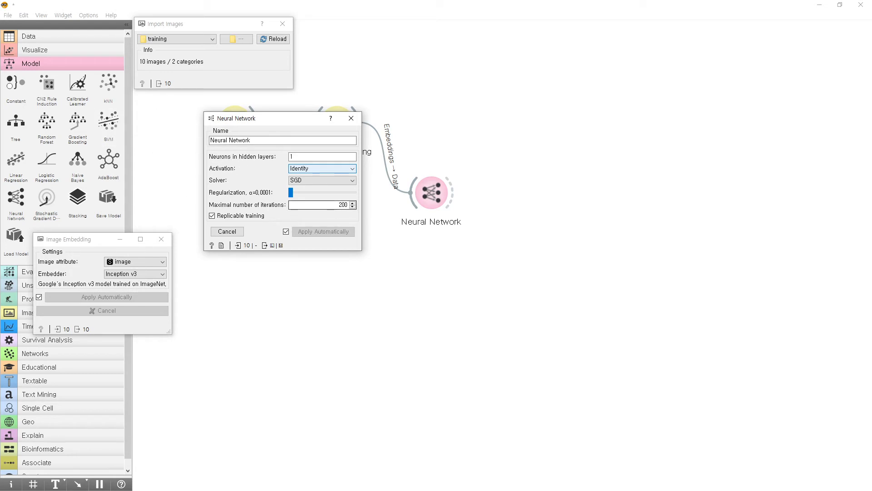
left_click_drag(338, 204, 353, 202)
Add Test and Score and Confusion Matrix widgets, and place them in line with Image Embedding
left_click_drag(104, 239, 131, 109)
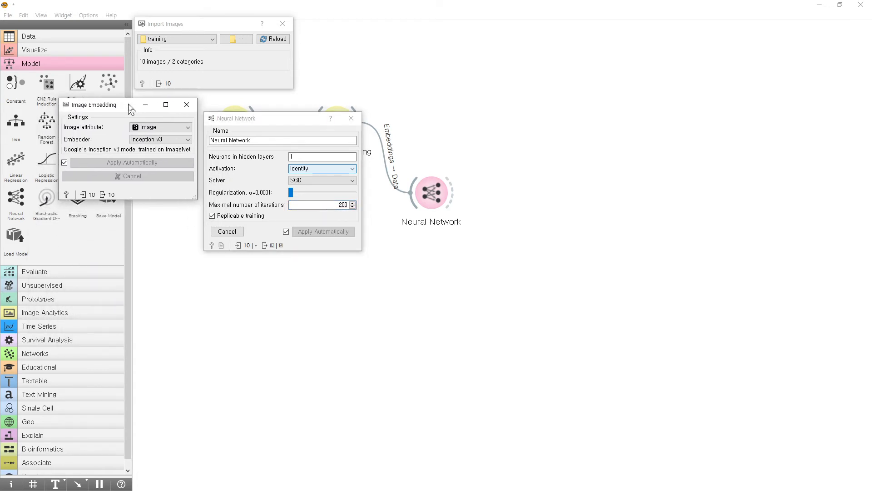
left_click(63, 270)
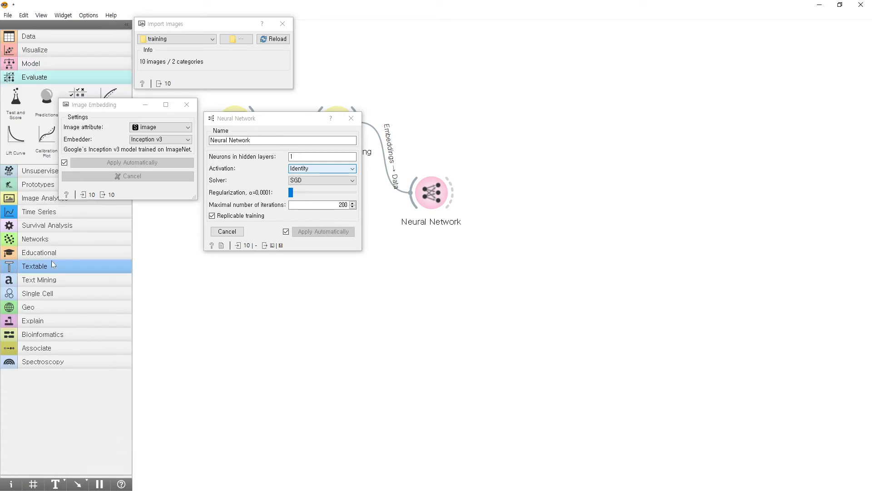
left_click_drag(94, 106, 77, 170)
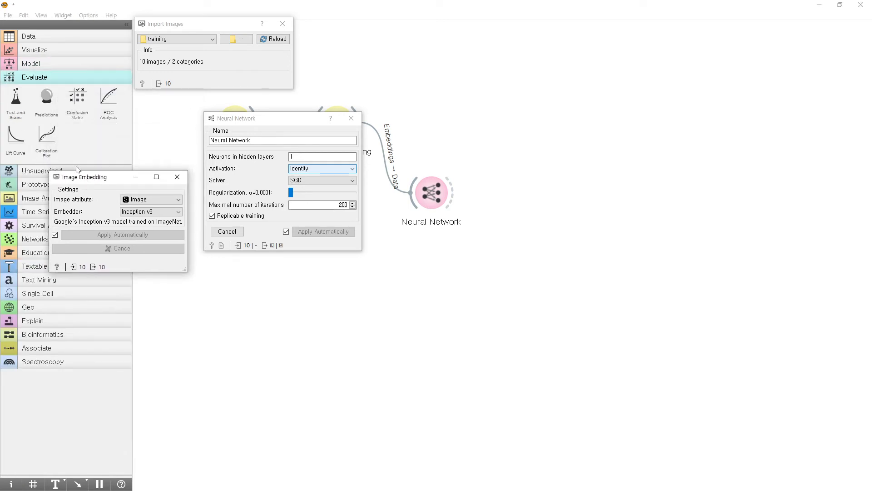
double_click(17, 104)
double_click(77, 100)
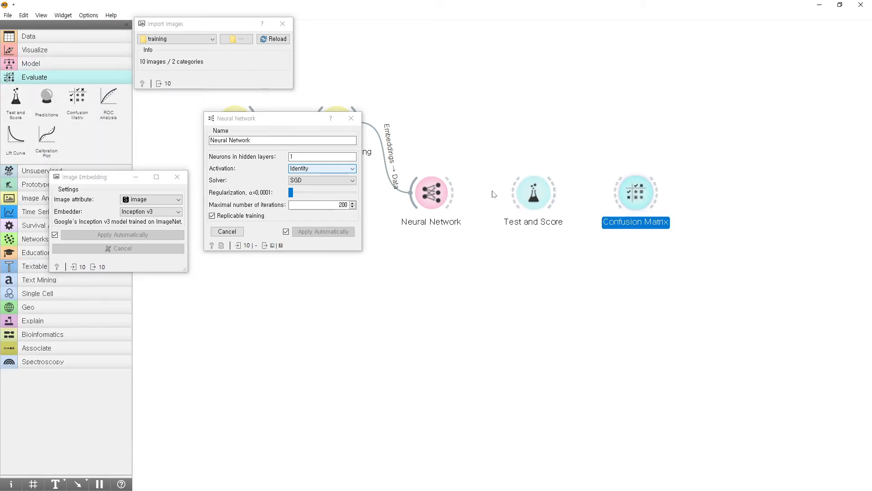
left_click_drag(534, 197, 509, 127)
left_click_drag(629, 184, 625, 113)
Connect both Image Embedding and Neural Network to Test and Score, as its data and learner inputs
left_click_drag(299, 126, 265, 168)
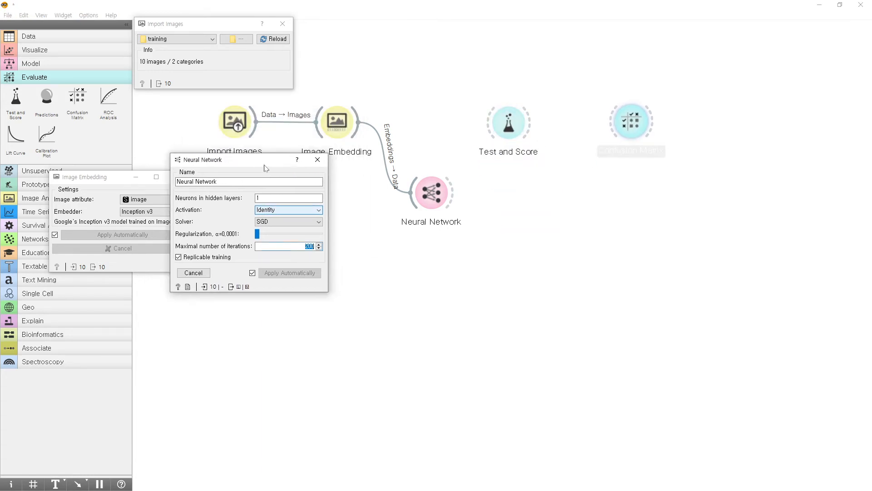
mouse_move(357, 120)
left_mouse_down()
mouse_move(473, 131)
mouse_move(510, 121)
left_mouse_up()
left_click_drag(453, 193, 500, 127)
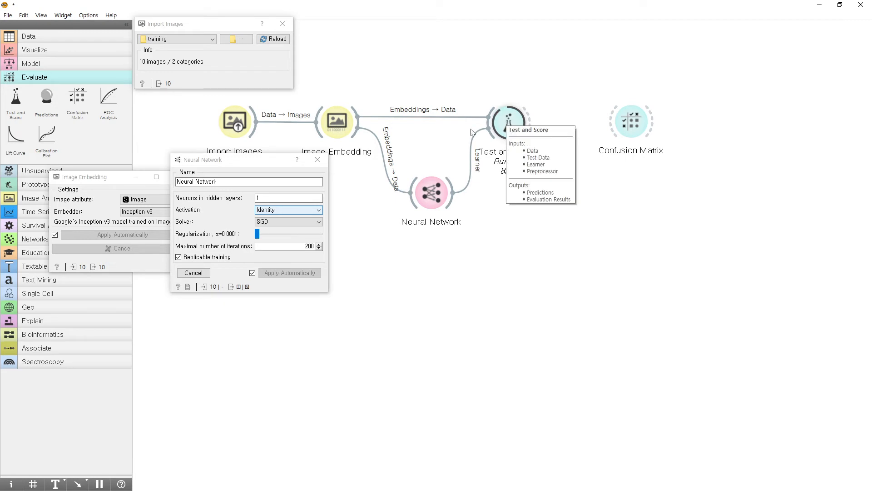
Open Test and Score and examine the Neural Network's evaluation results under cross validation
left_click(511, 129)
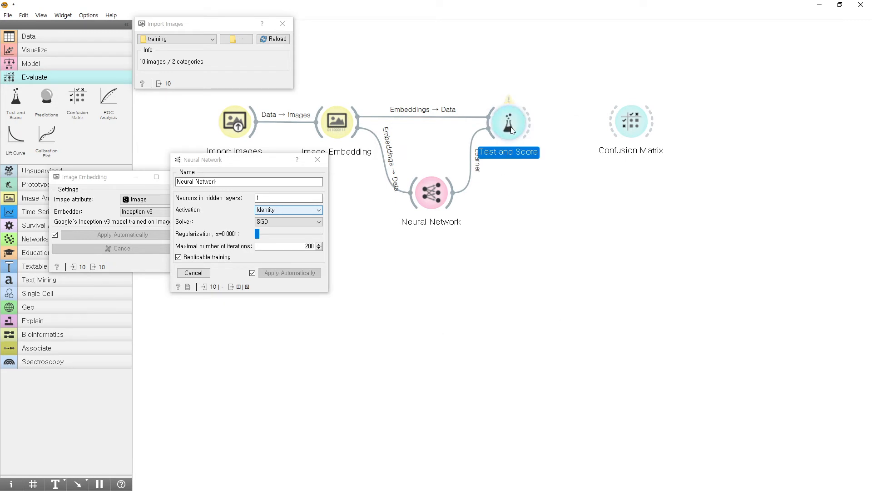
double_click(509, 128)
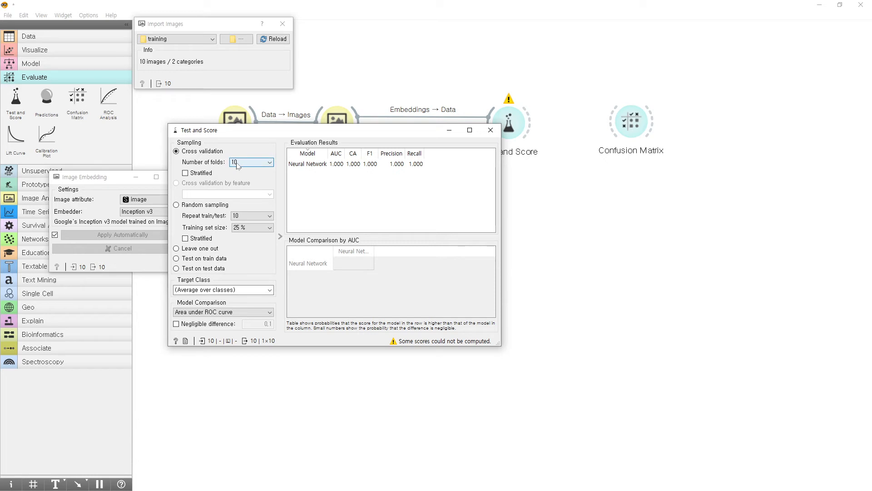
mouse_move(244, 135)
left_mouse_down()
mouse_move(289, 129)
mouse_move(250, 130)
left_mouse_up()
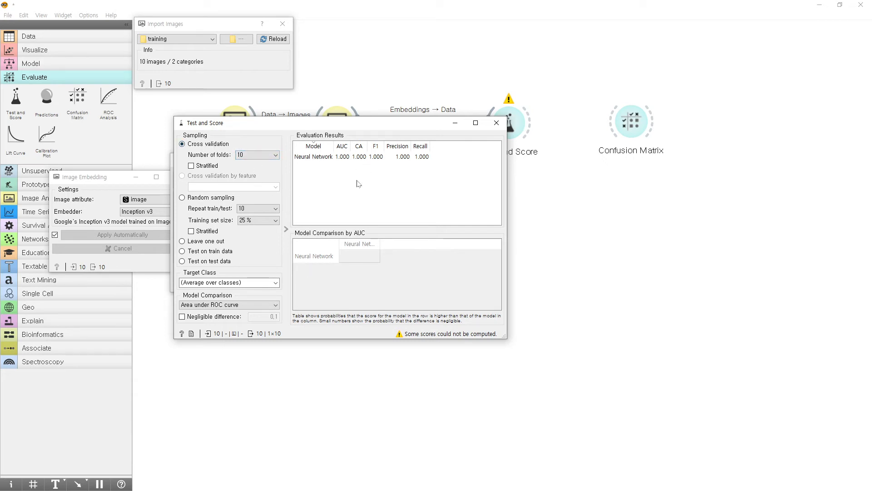
left_click(349, 158)
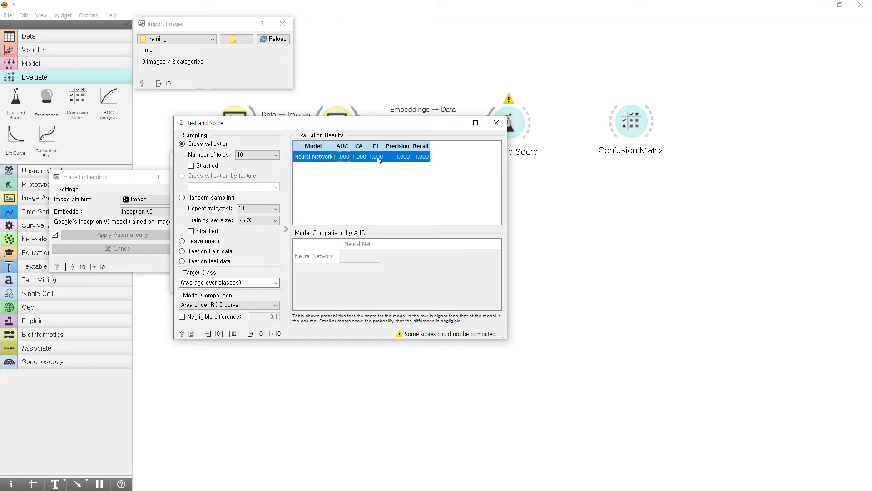
Feed the evaluation results from Test and Score into Confusion Matrix, and open the matrix clear of the score window
left_click_drag(392, 127, 317, 109)
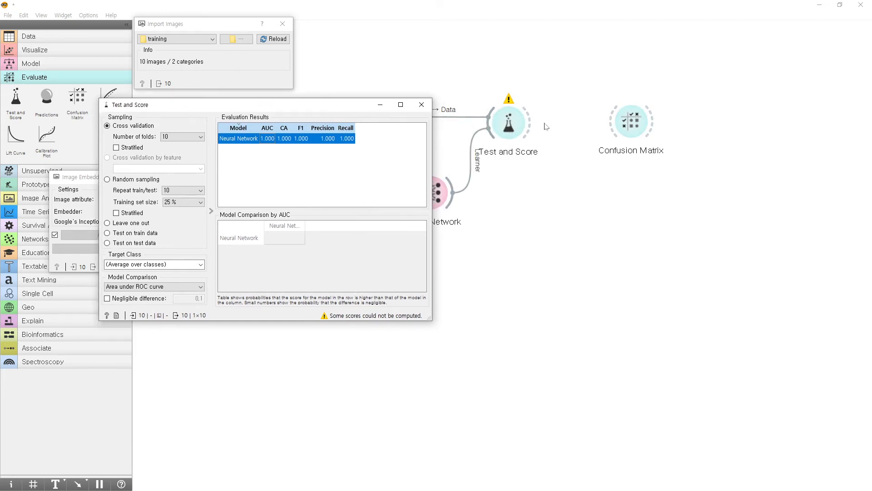
left_click_drag(530, 123, 208, 152)
double_click(636, 128)
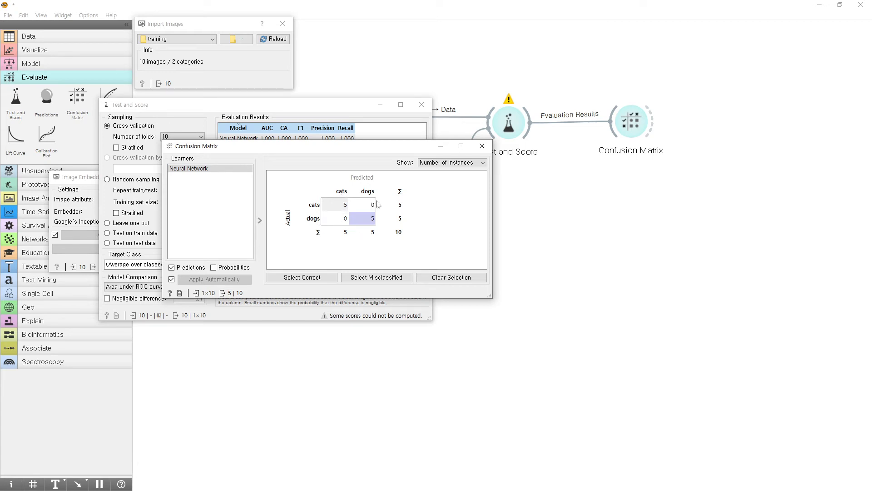
left_click_drag(382, 151, 383, 225)
left_click_drag(323, 107, 350, 31)
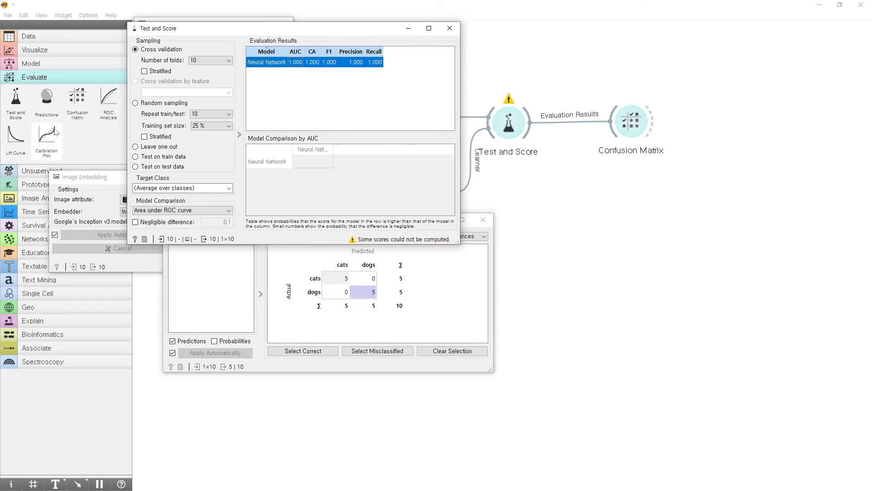
Add an Image Viewer that receives the Confusion Matrix's selected data, and open it
left_click_drag(91, 177, 72, 299)
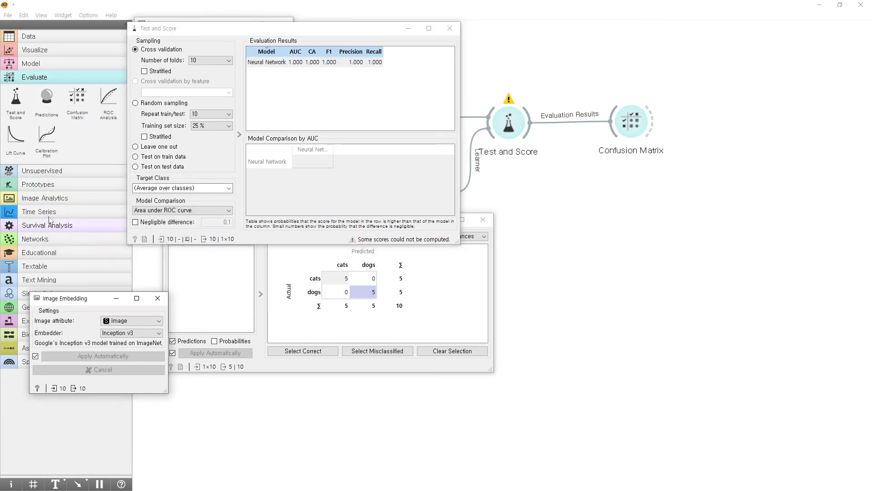
left_click(53, 202)
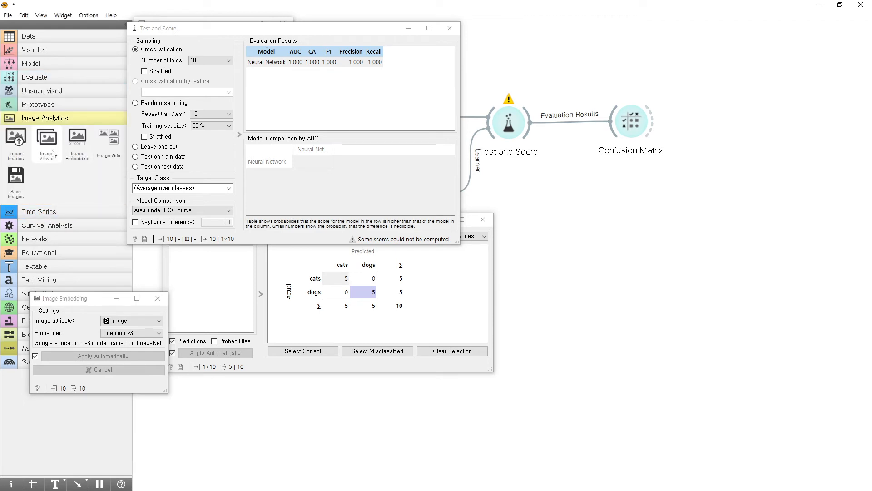
left_click(47, 139)
left_click_drag(652, 122, 734, 125)
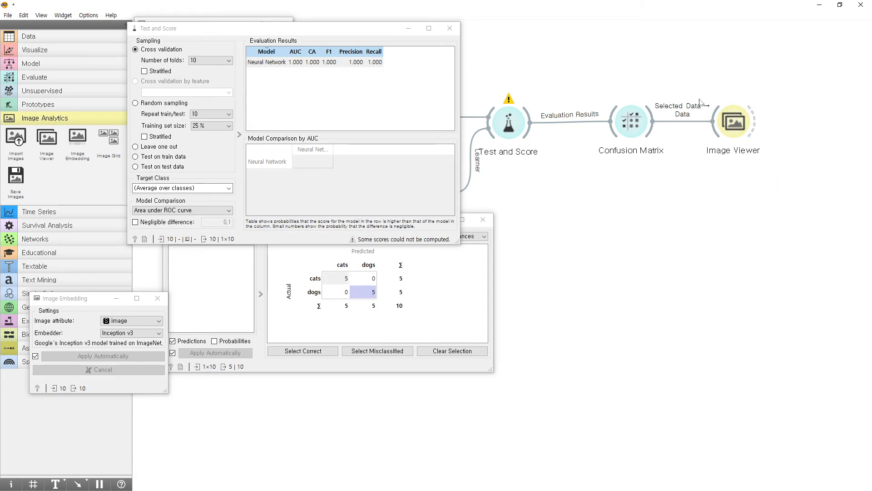
double_click(750, 128)
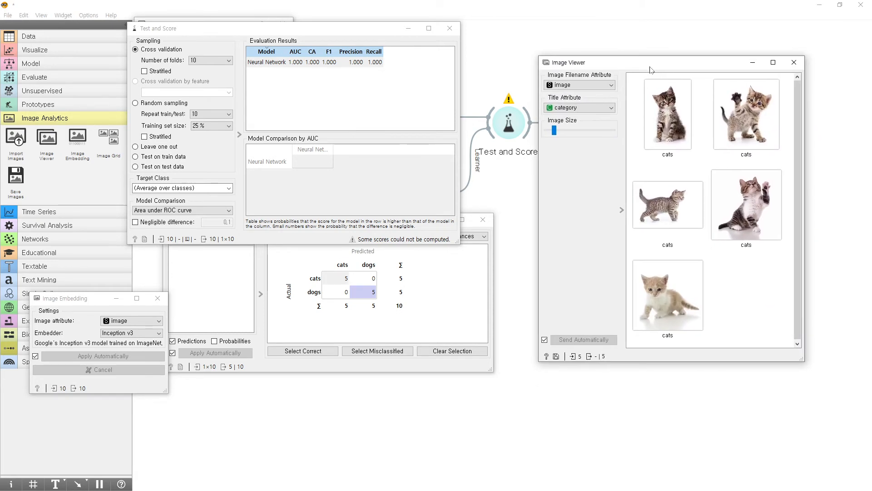
Inspect the images behind each correct and misclassified cats and dogs cell of the confusion matrix
left_click(334, 279)
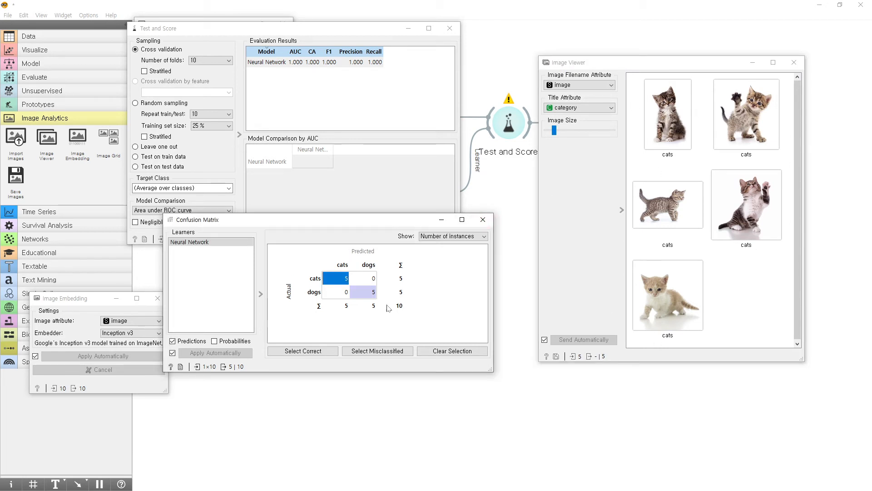
left_click(369, 296)
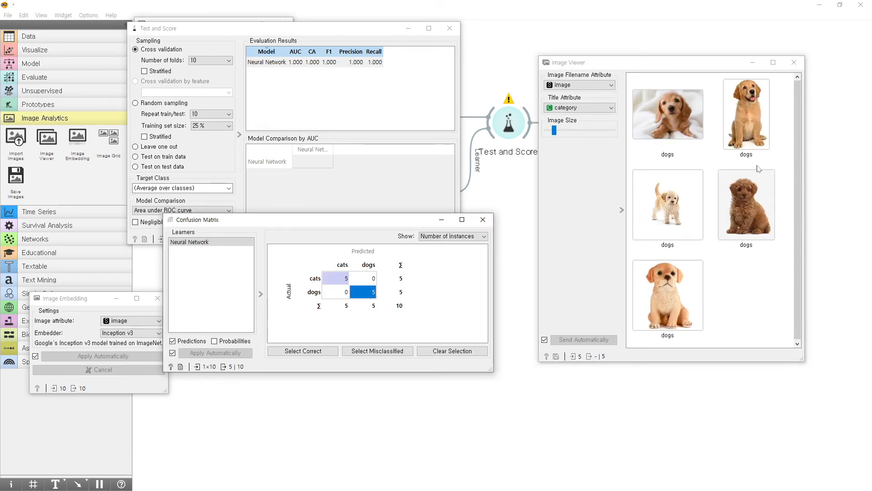
left_click(341, 283)
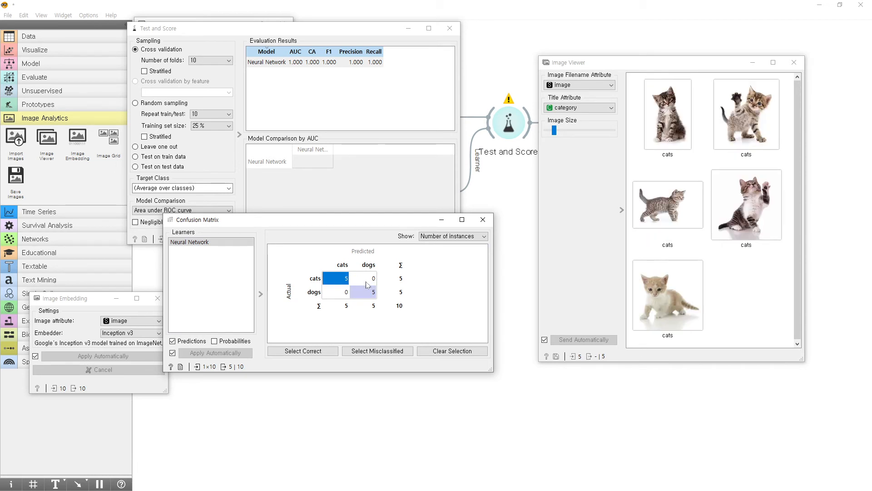
left_click(366, 279)
left_click(345, 295)
left_click(366, 279)
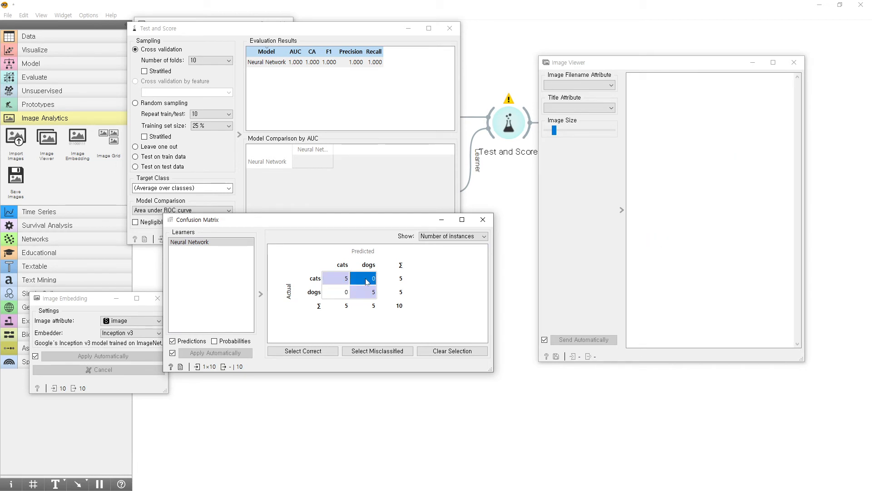
left_click(347, 297)
left_click(344, 281)
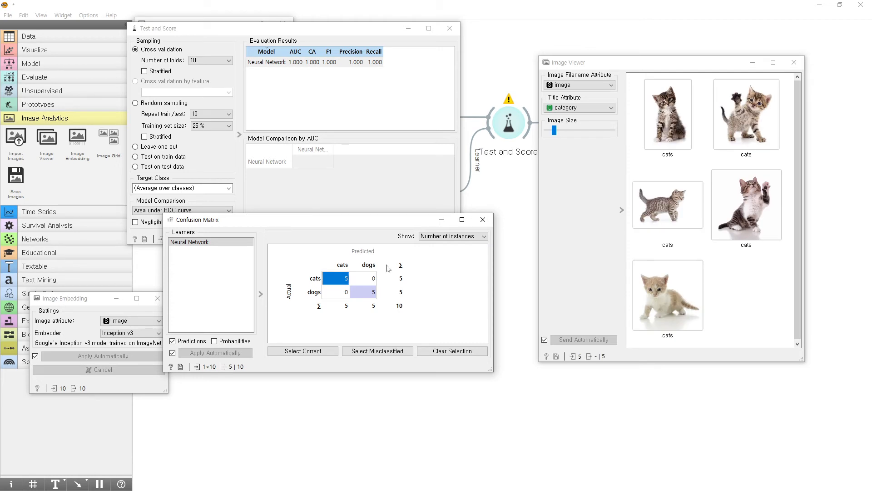
Display the images of correctly predicted dogs, and close the Confusion Matrix and Test and Score windows
left_click(371, 293)
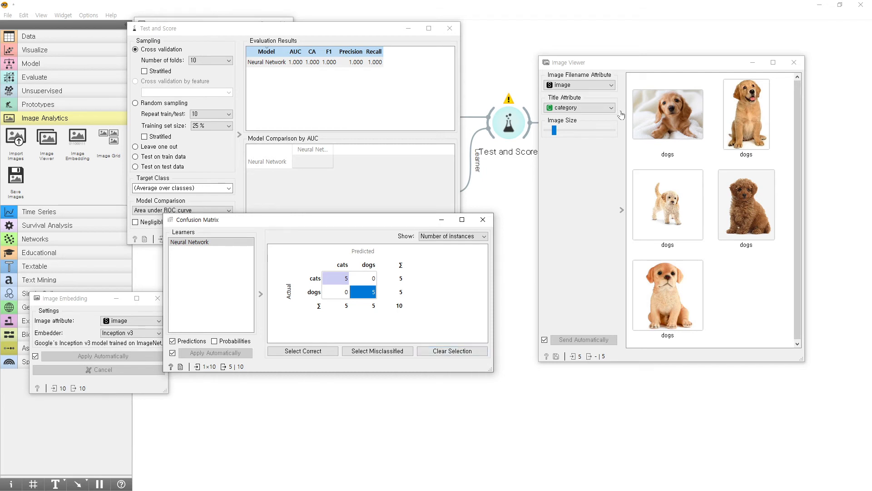
left_click(484, 225)
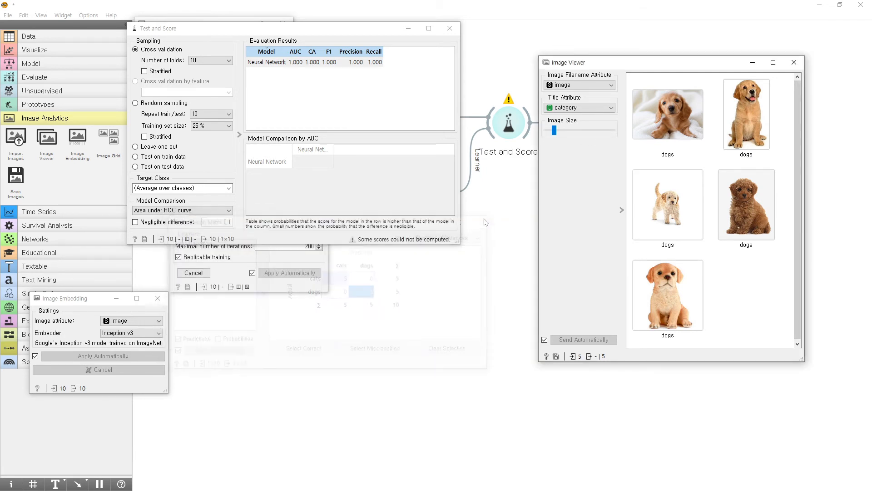
left_click(450, 29)
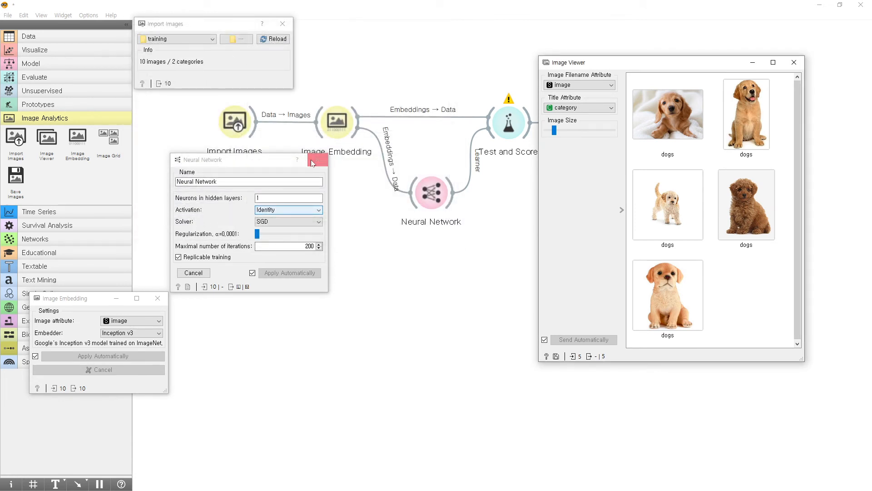
Reopen Test and Score and place its window beside the Neural Network settings so both are visible
left_click_drag(265, 160, 228, 145)
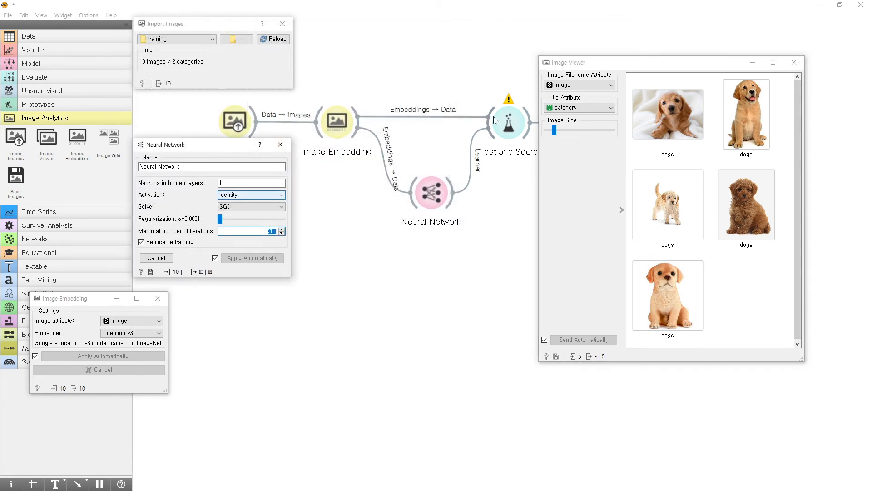
left_click(523, 124)
double_click(517, 127)
left_click_drag(297, 25, 493, 79)
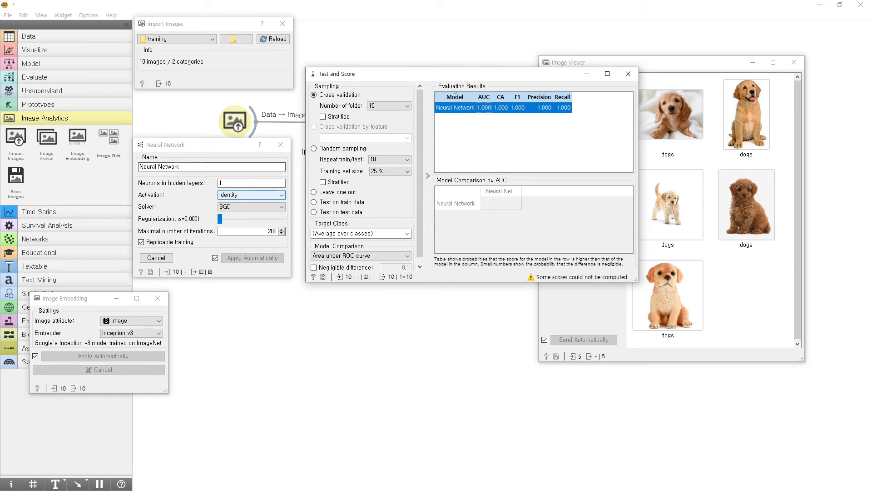
Set the Neural Network to 10 neurons in hidden layers, Logistic activation and the L-BFGS-B solver
left_click(182, 154)
left_click_drag(195, 151, 212, 133)
key("shift+Tab")
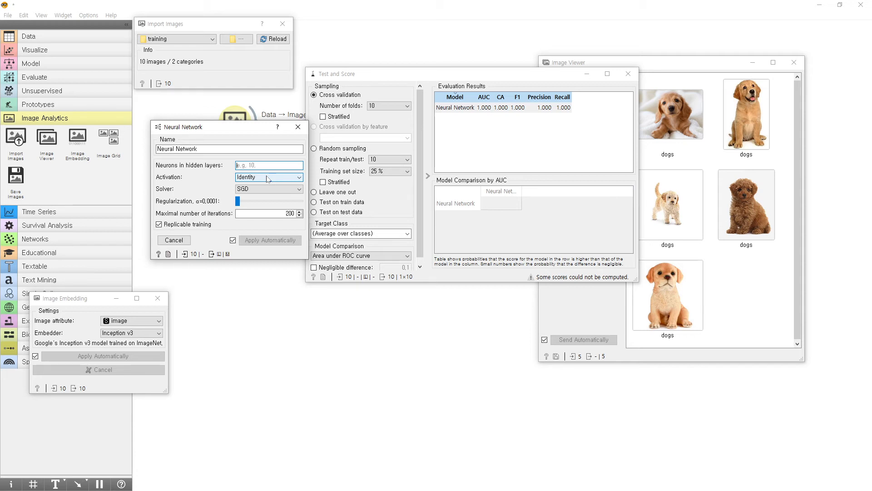
left_click(248, 178)
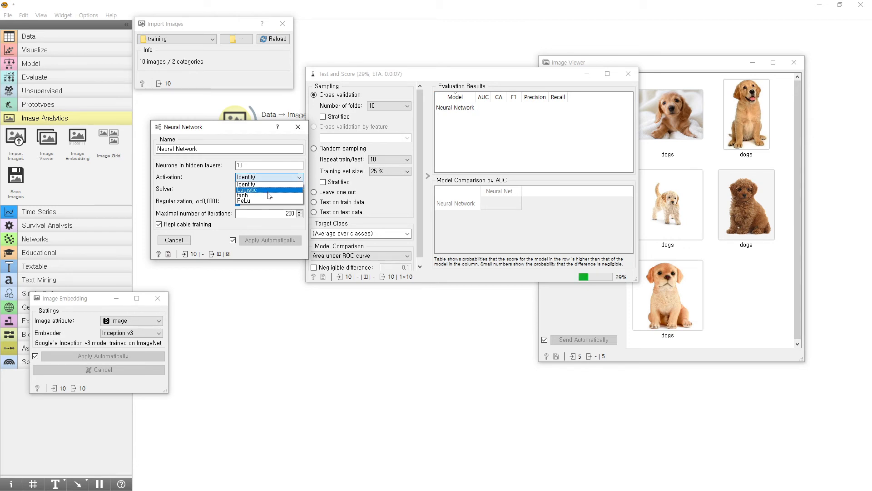
left_click(268, 190)
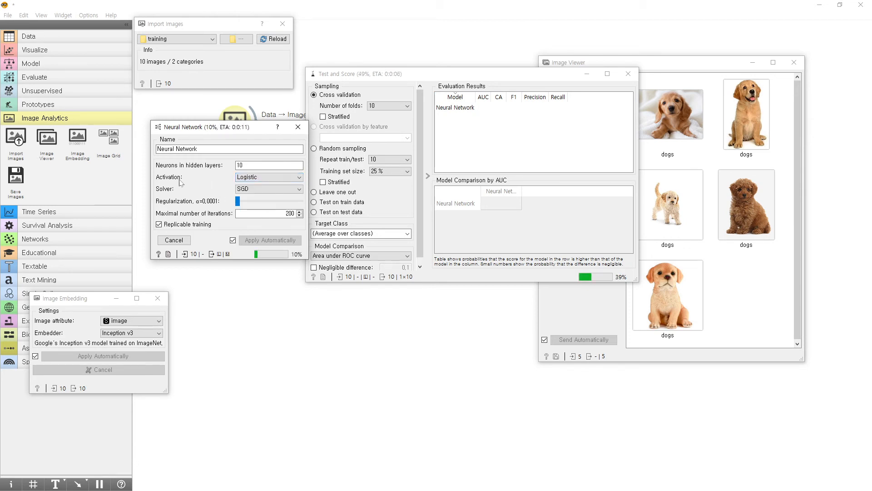
left_click(259, 193)
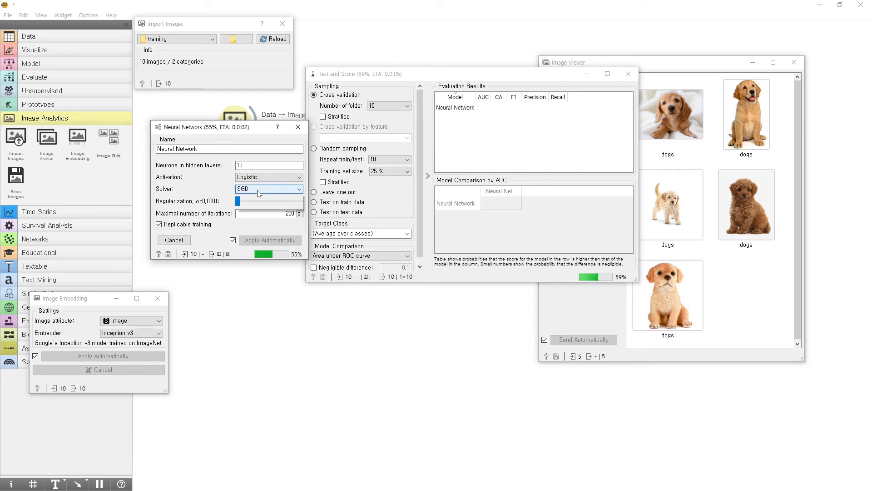
left_click(261, 197)
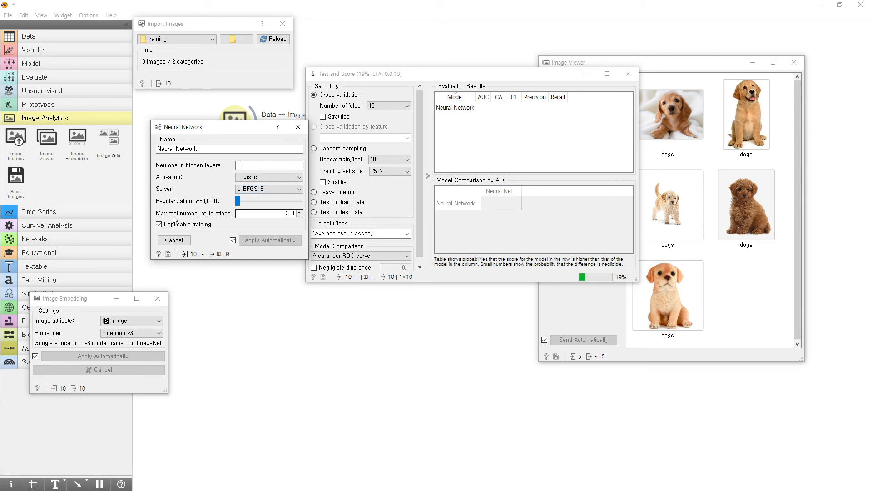
left_click(238, 213)
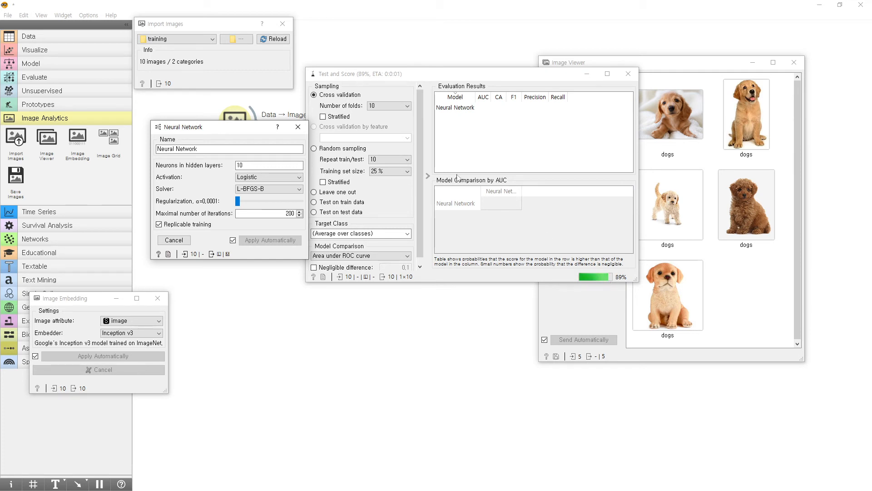
Clear the open windows from the upper canvas and feed Image Embedding's embeddings into a new Data Table
left_click_drag(450, 75, 552, 173)
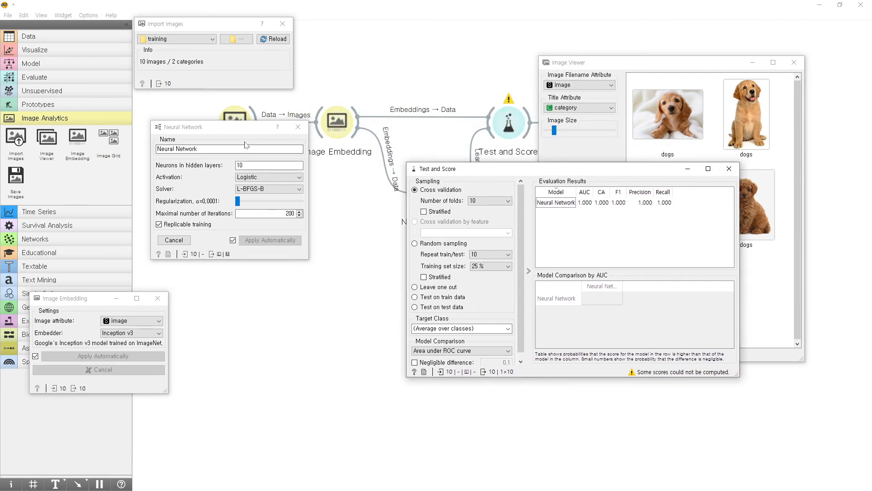
left_click_drag(255, 127, 296, 210)
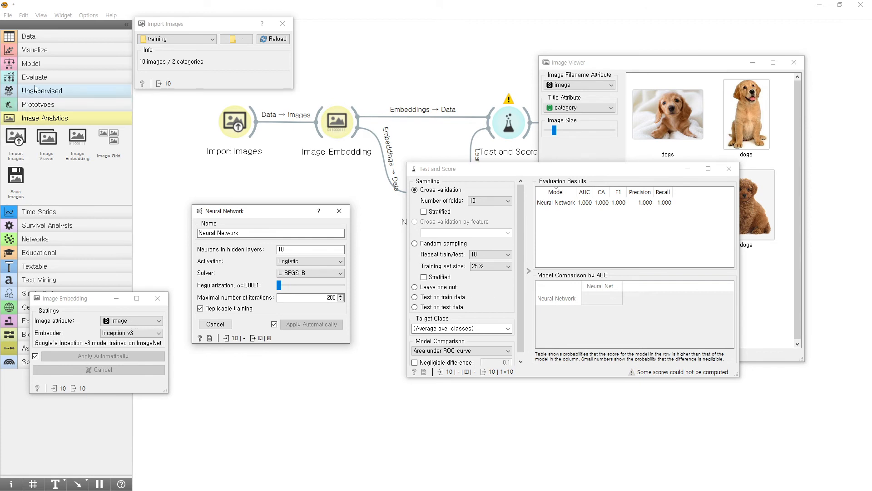
left_click(56, 39)
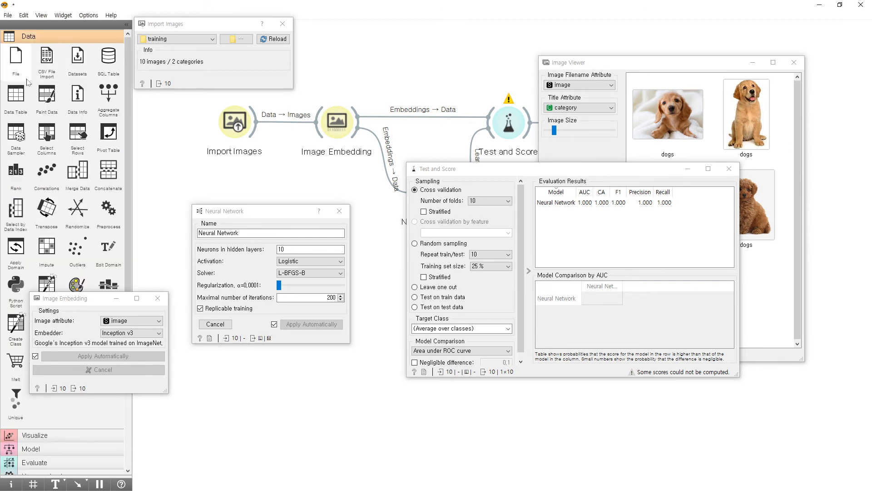
left_click(15, 95)
left_click_drag(823, 127, 430, 64)
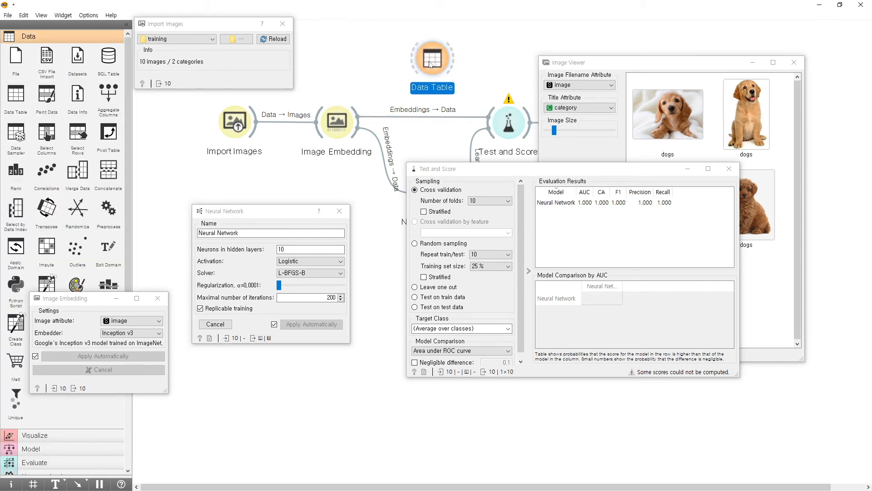
left_click(360, 120)
left_click_drag(359, 118, 421, 65)
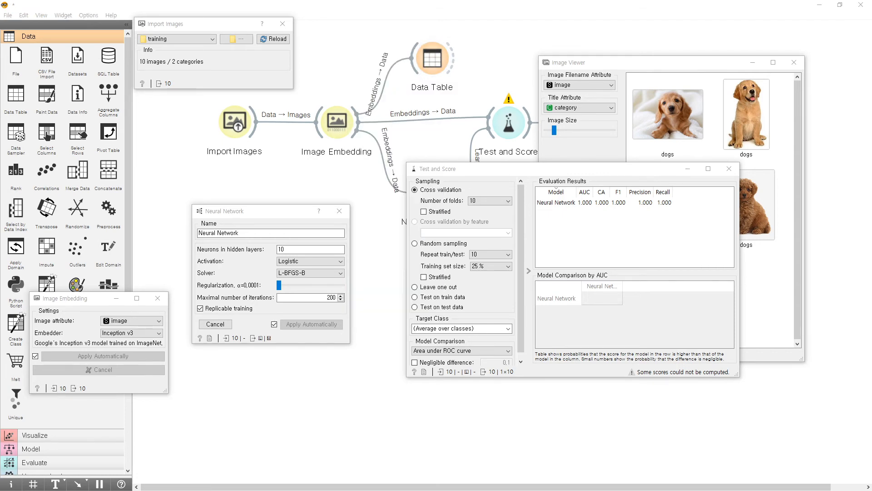
Open the Data Table in a wider window and sort the image rows by height
double_click(432, 59)
left_click_drag(661, 101, 277, 122)
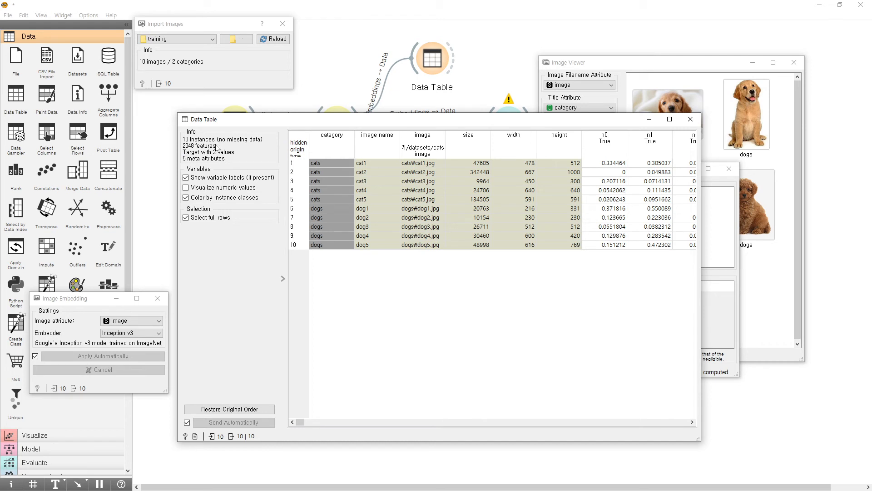
left_click_drag(698, 173, 812, 175)
left_click_drag(572, 127, 471, 146)
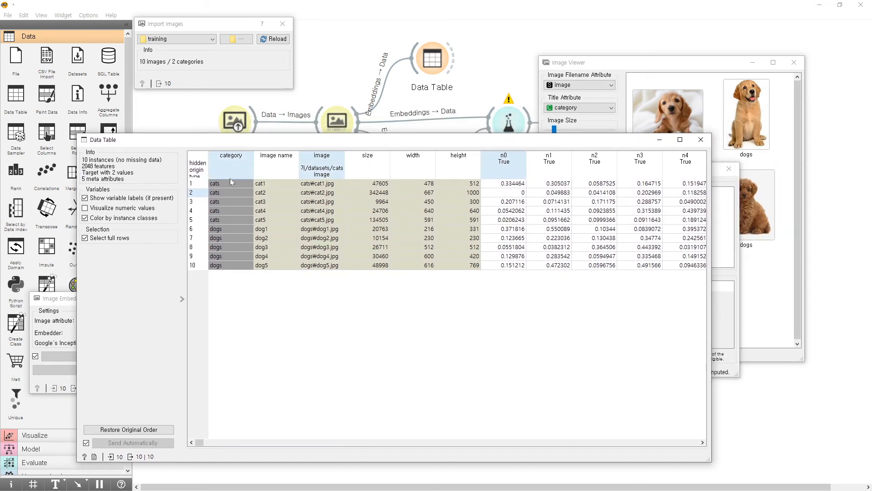
left_click(274, 169)
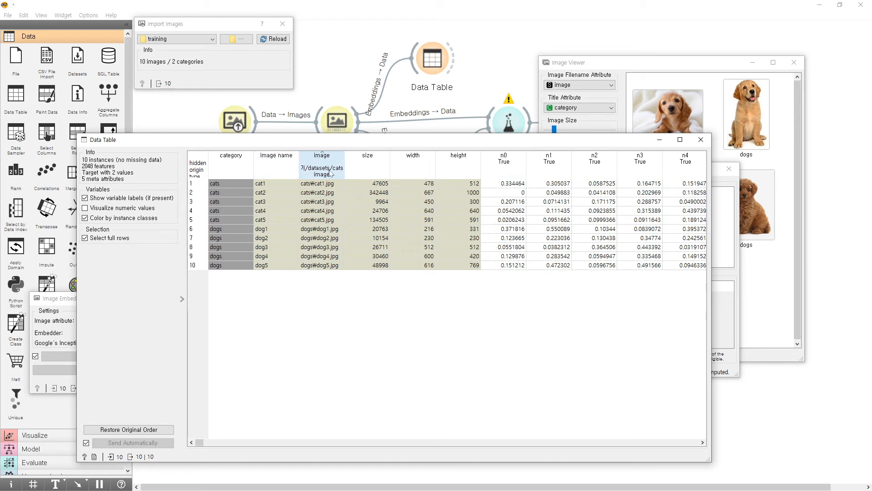
left_click(362, 172)
left_click(449, 165)
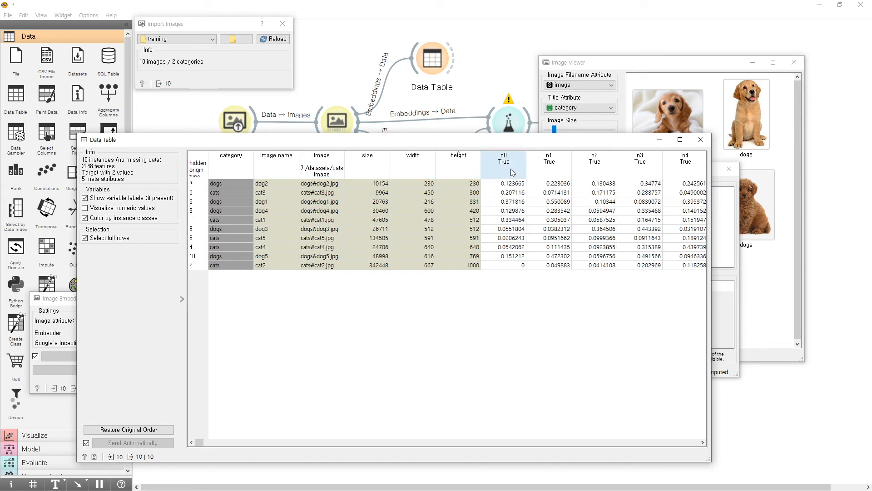
Examine the embedding feature columns from n0 through n2047, and close the Data Table
left_click_drag(203, 442, 645, 378)
left_click_drag(712, 363, 700, 444)
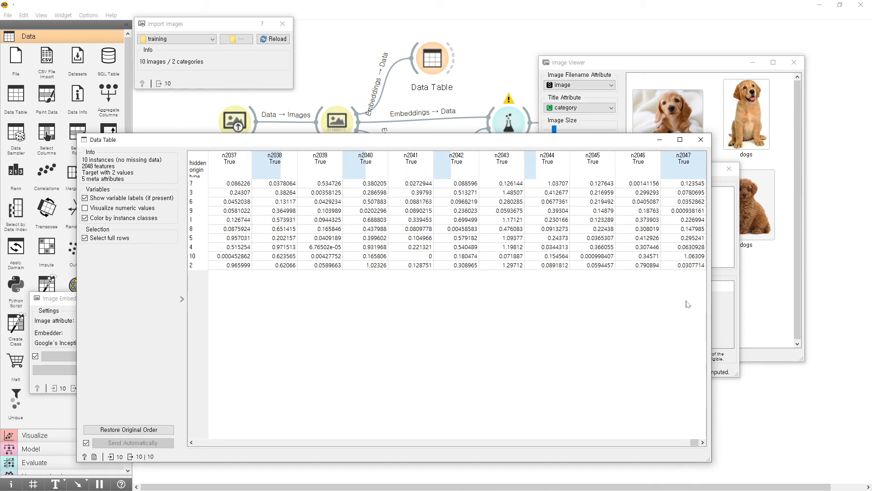
left_click_drag(695, 443, 190, 441)
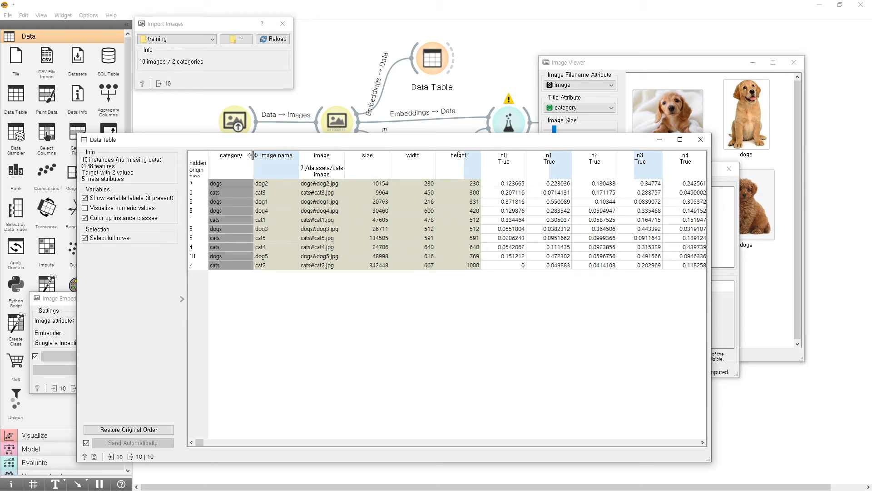
left_click_drag(259, 142, 323, 125)
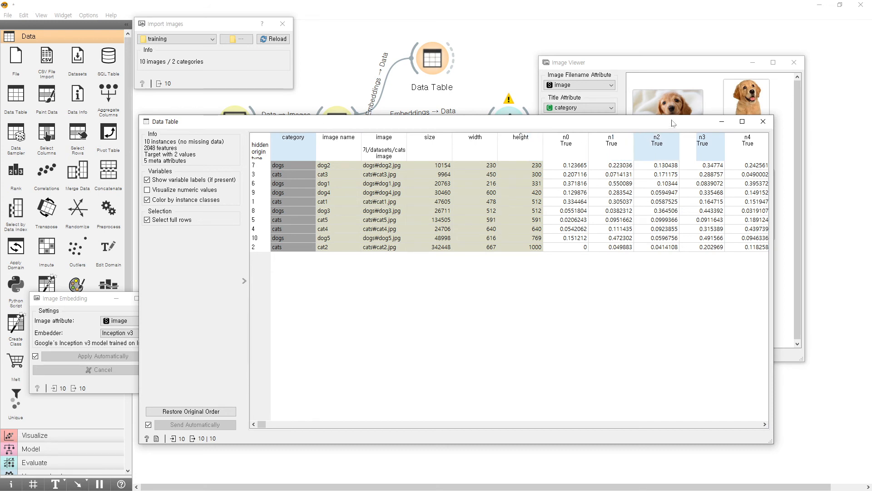
left_click(763, 122)
Close the Test and Score, Neural Network, Image Viewer and Image Embedding windows to clear the canvas
left_click_drag(251, 212, 450, 16)
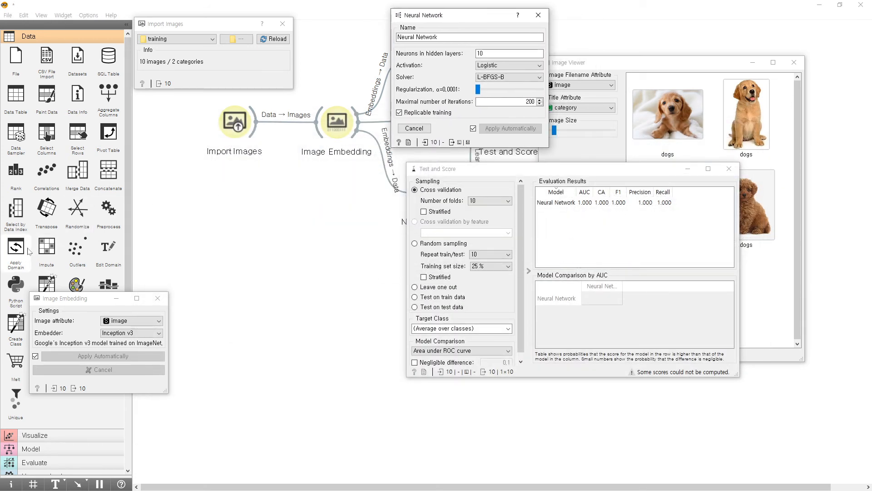
left_click(501, 175)
left_click_drag(502, 175, 471, 269)
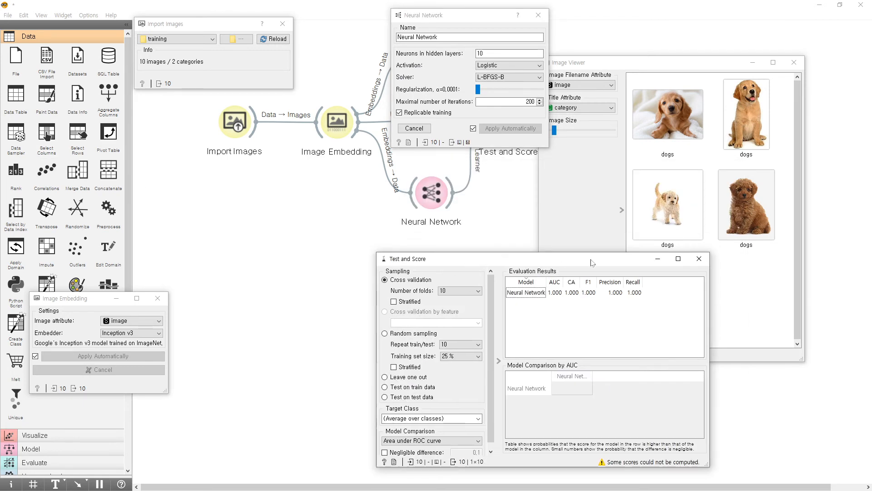
left_click_drag(585, 268, 660, 260)
left_click(774, 256)
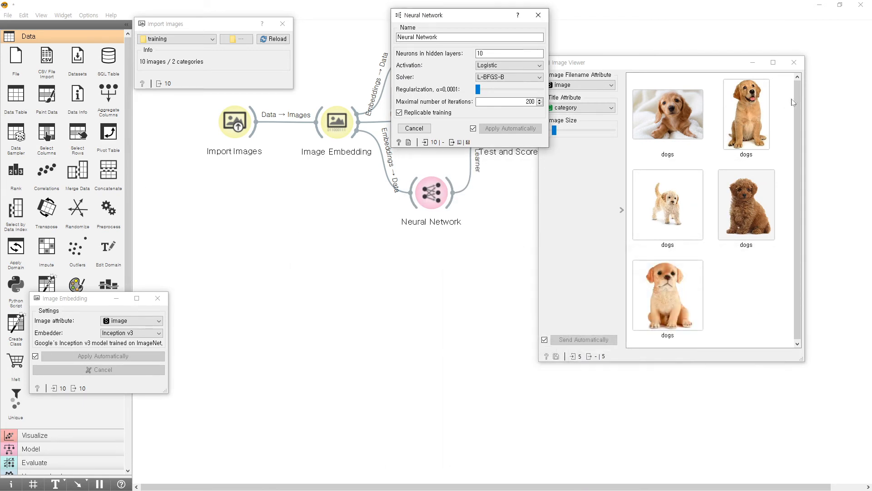
left_click(538, 15)
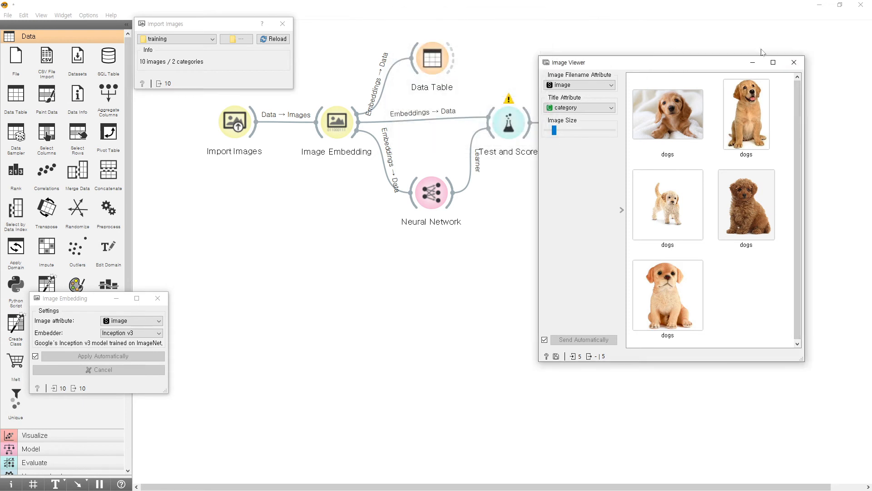
left_click(794, 62)
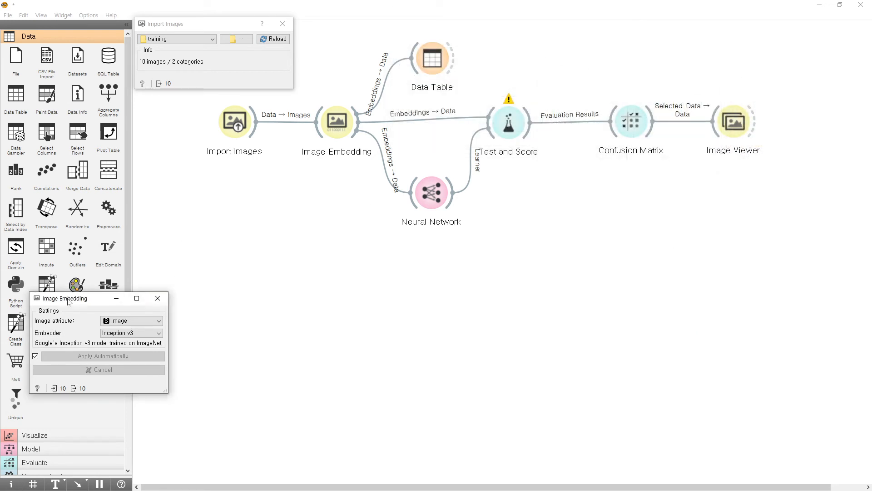
left_click(159, 299)
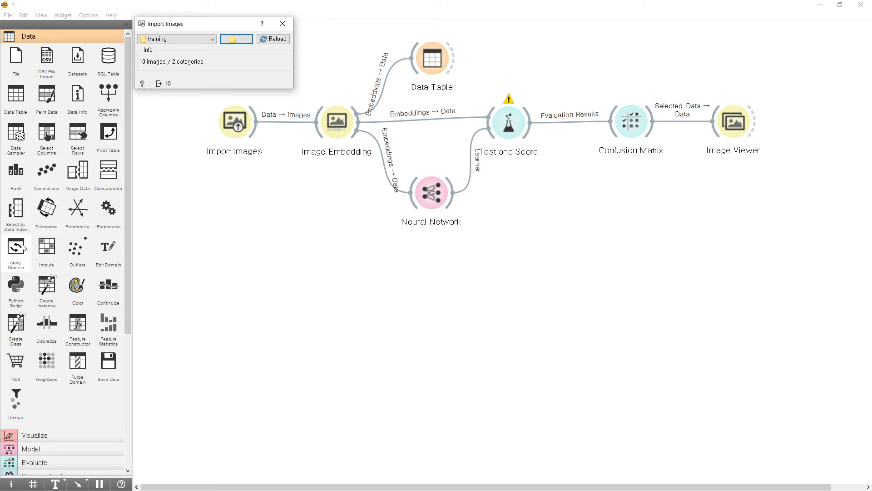
Add a second Import Images widget below the existing workflow and link it to a new Image Embedding widget
scroll(63, 399, "down", 3)
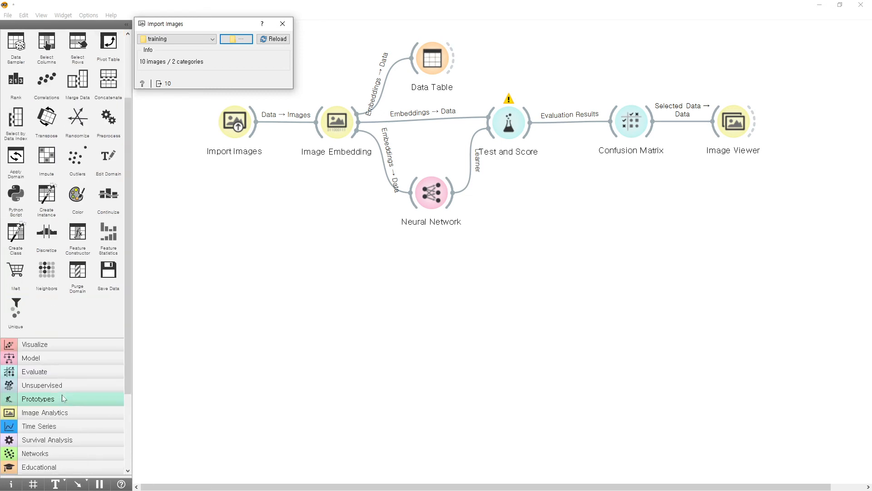
left_click(46, 412)
left_click(18, 146)
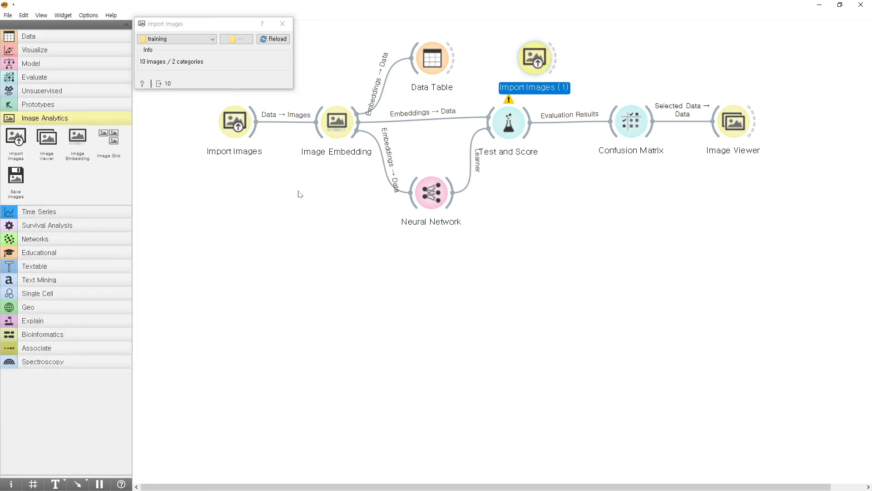
left_click_drag(535, 60, 231, 281)
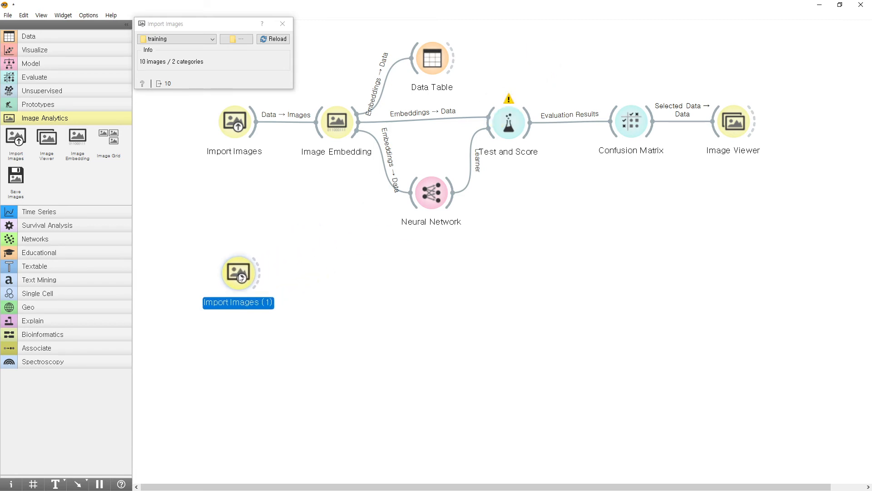
left_click(83, 148)
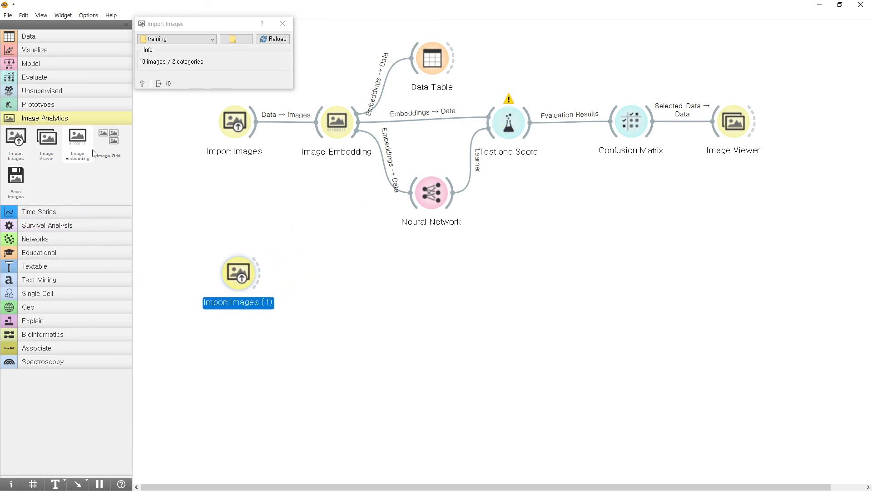
left_click(260, 287)
left_click_drag(320, 278, 322, 277)
Set the second Import Images widget to load the test folder inside datasets/catsanddogs
double_click(247, 279)
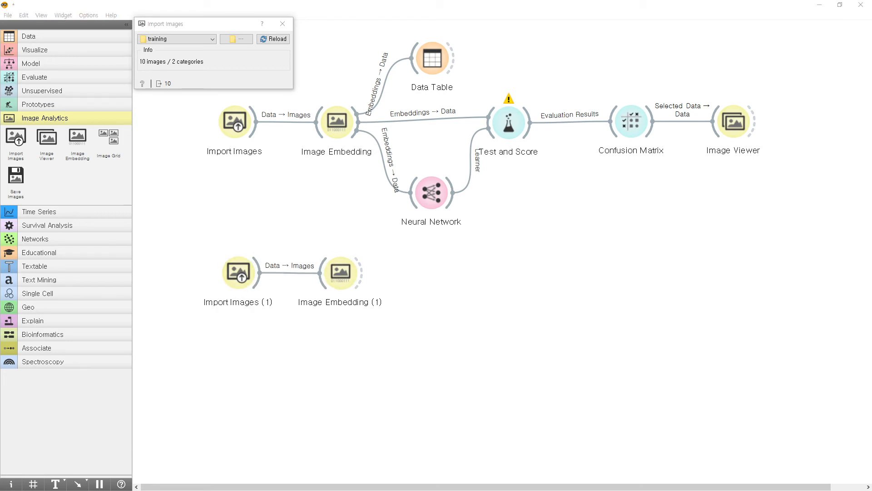
left_click(244, 223)
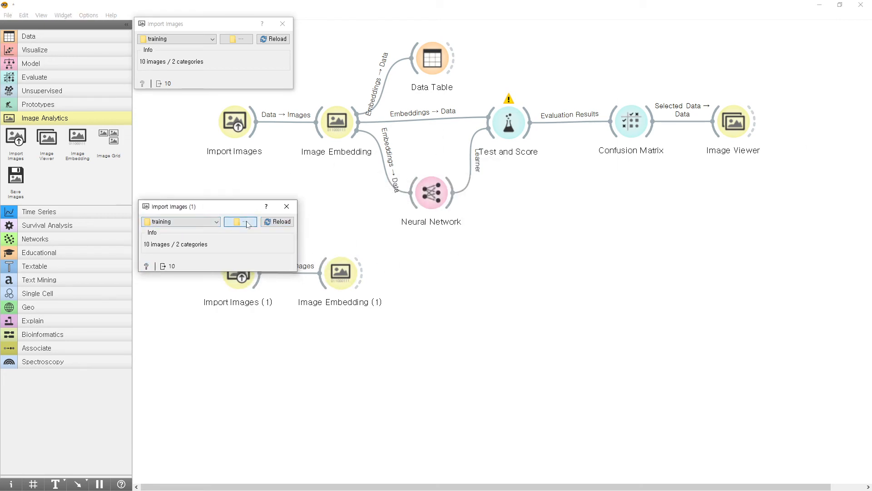
left_click(298, 259)
double_click(299, 260)
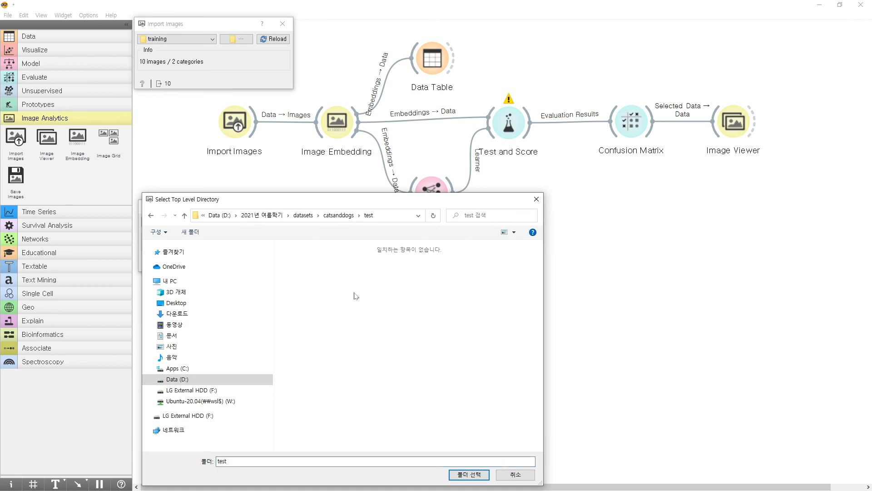
left_click(469, 474)
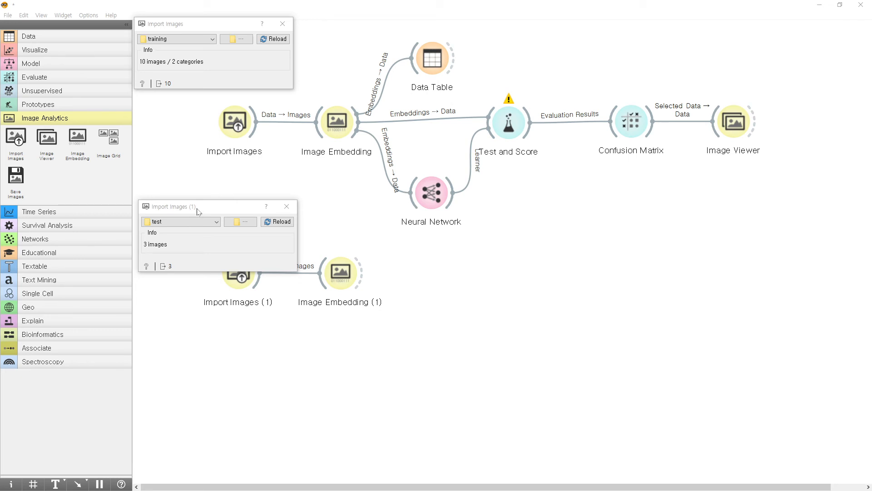
Check the settings of Image Embedding (1), and close its window and the Import Images (1) window
left_click_drag(199, 212, 181, 186)
double_click(346, 284)
left_click_drag(339, 200, 103, 243)
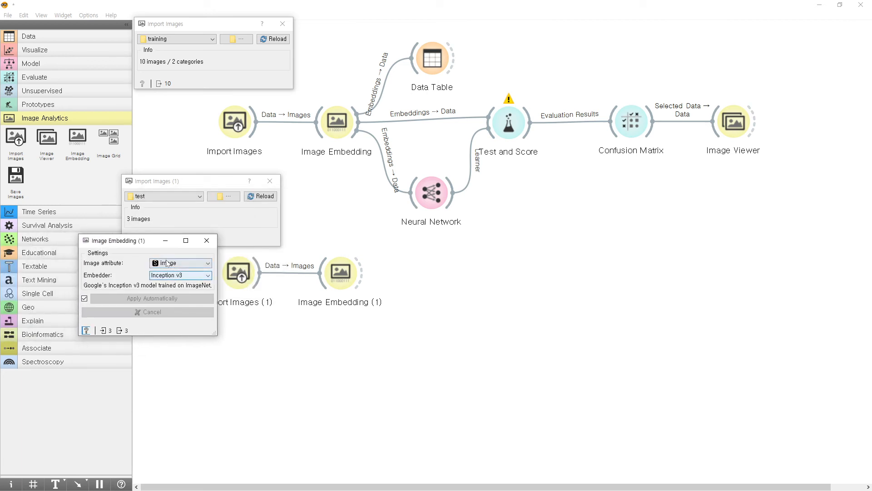
left_click_drag(133, 243, 135, 335)
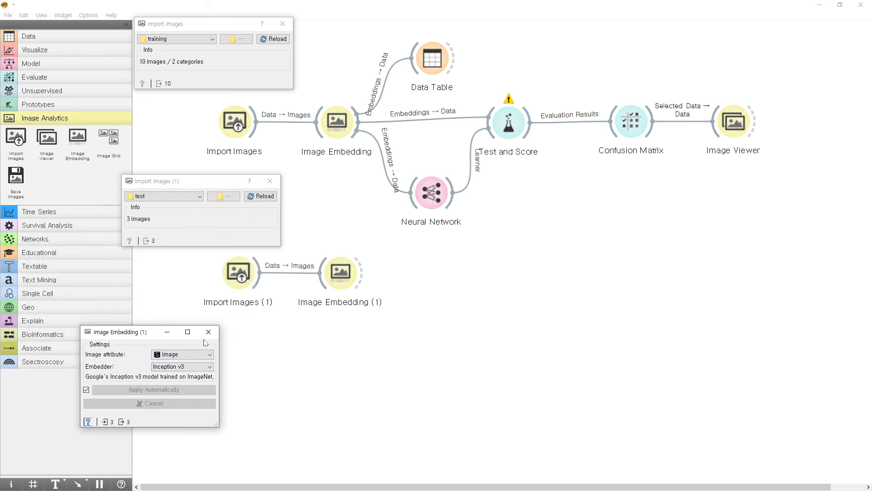
left_click(208, 333)
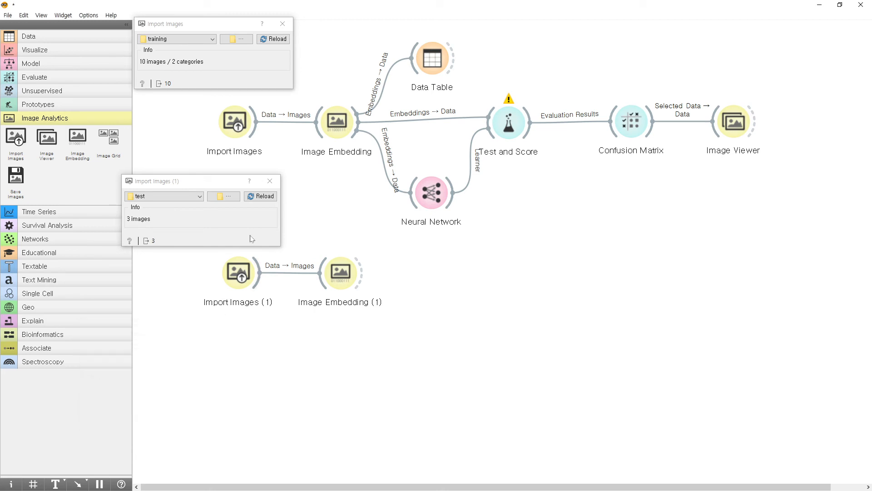
left_click(270, 181)
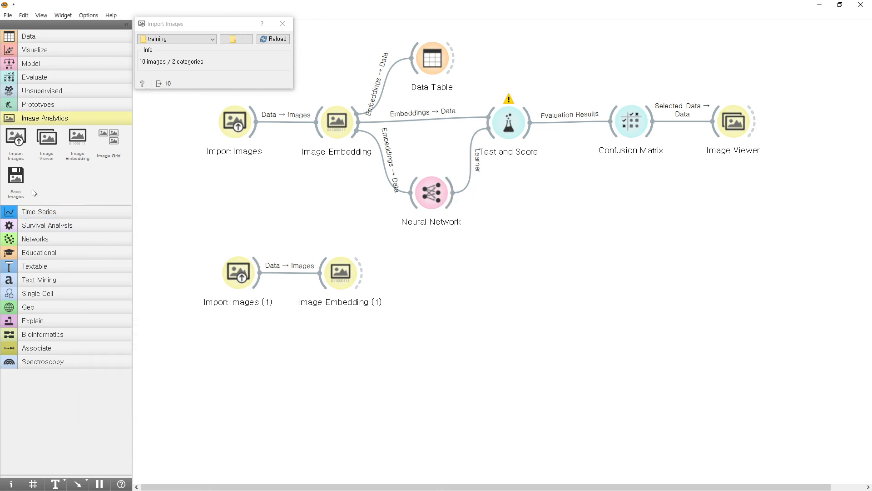
Add a Predictions widget and feed it the embeddings from Image Embedding (1) and the model from Neural Network
left_click(35, 77)
left_click(46, 97)
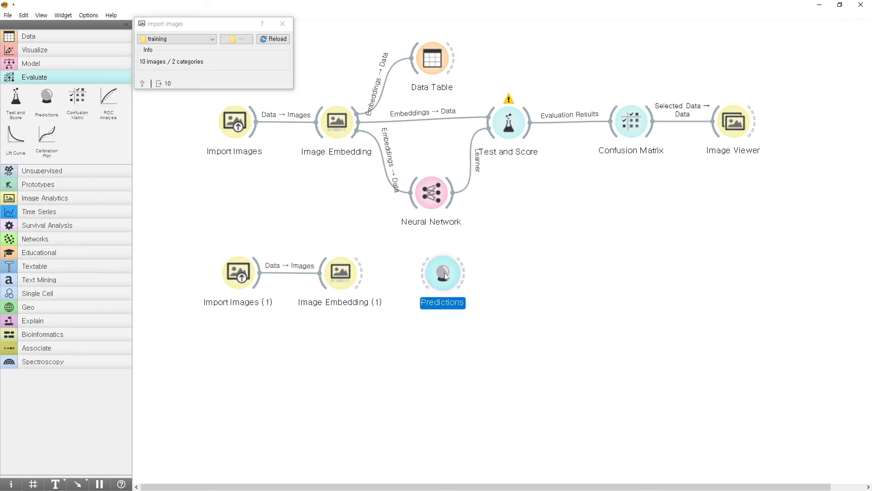
left_click_drag(444, 272, 522, 252)
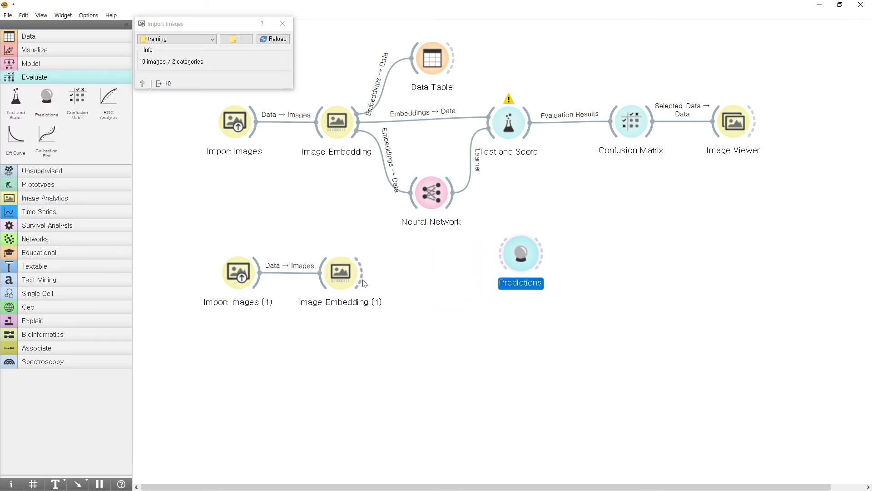
left_click_drag(364, 282, 515, 266)
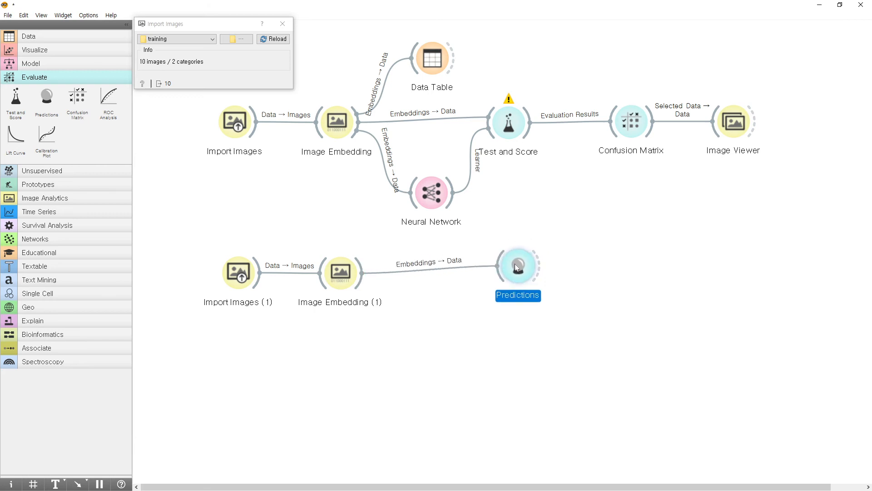
left_click_drag(453, 205, 500, 263)
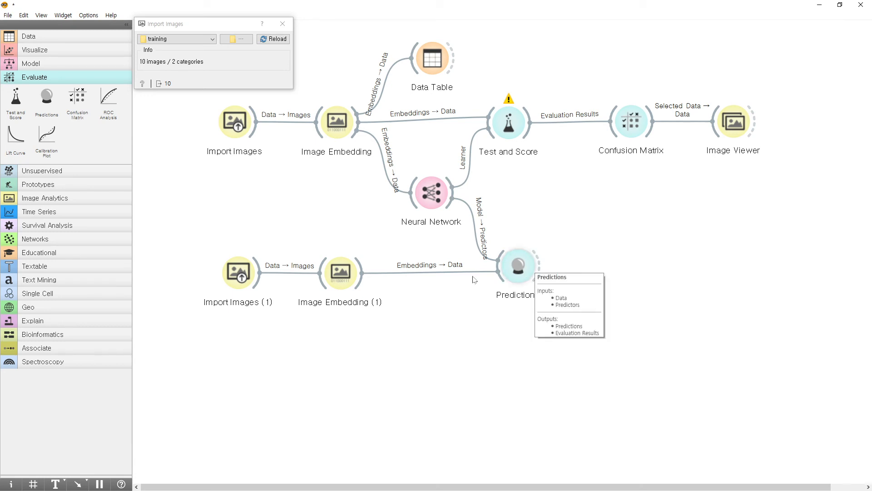
Add an Image Viewer widget linked to the Predictions output, and open it to view the test images
left_click(45, 199)
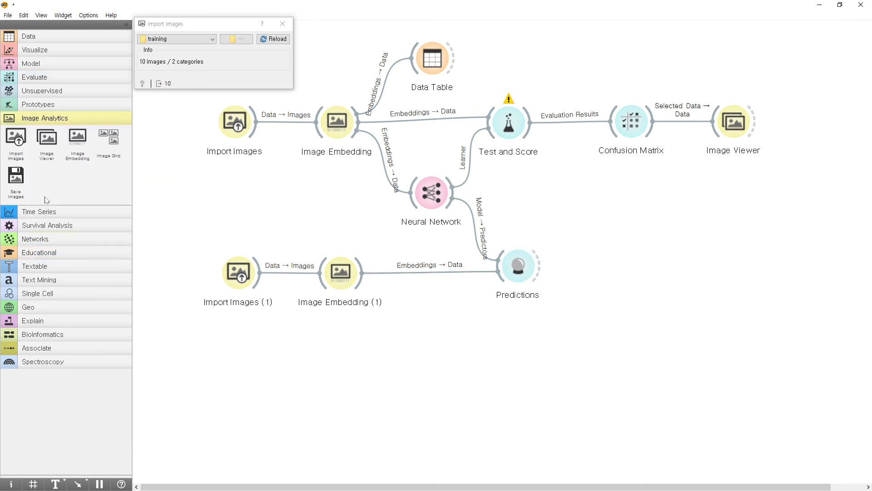
left_click(50, 145)
left_click_drag(534, 270, 621, 266)
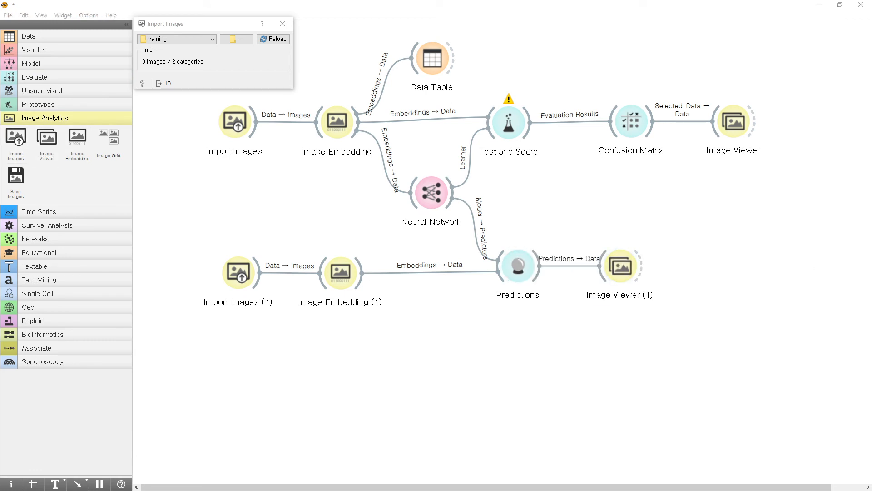
left_click_drag(871, 111, 649, 52)
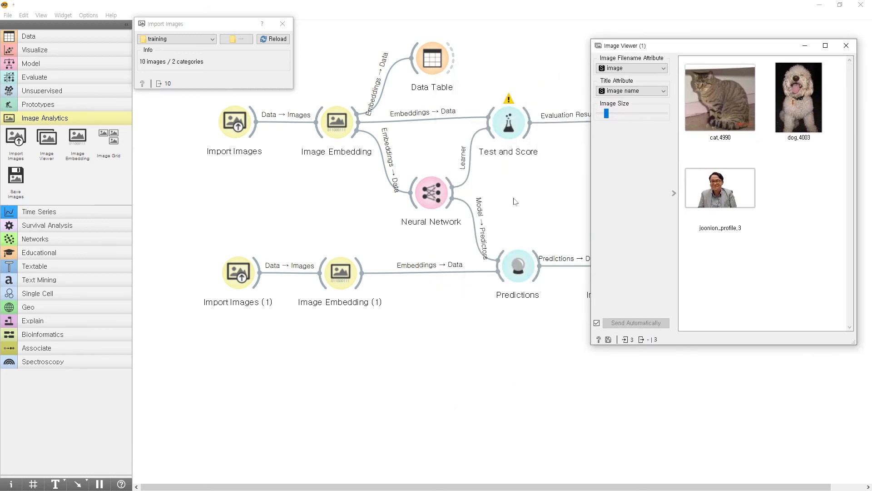
Make room on the canvas and insert a new Data Table widget between Predictions and Image Viewer (1)
left_click_drag(517, 267, 476, 260)
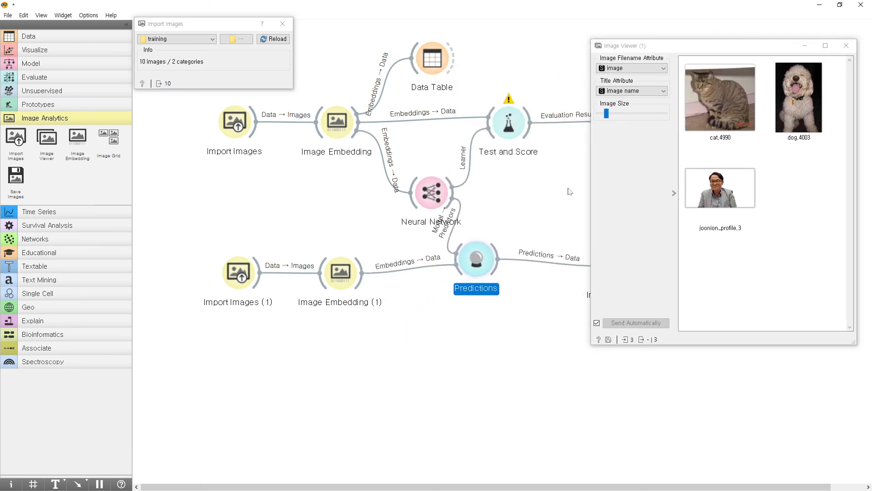
left_click_drag(646, 52, 708, 107)
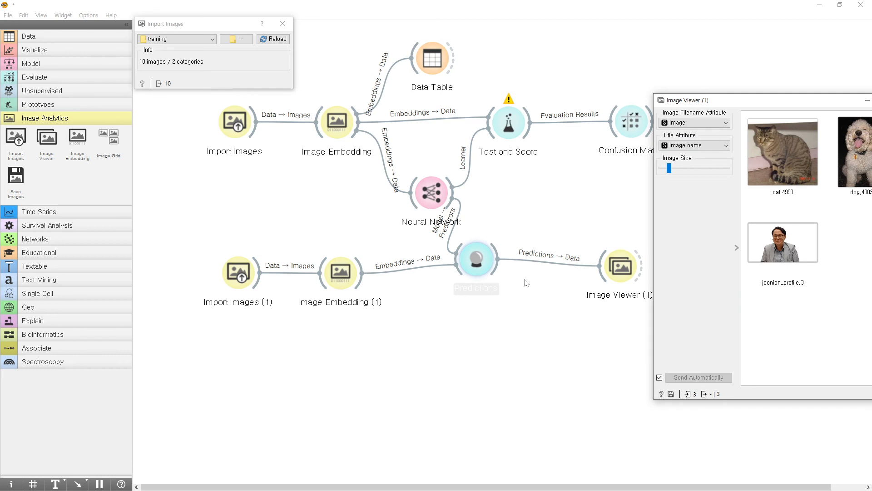
left_click_drag(621, 266, 575, 335)
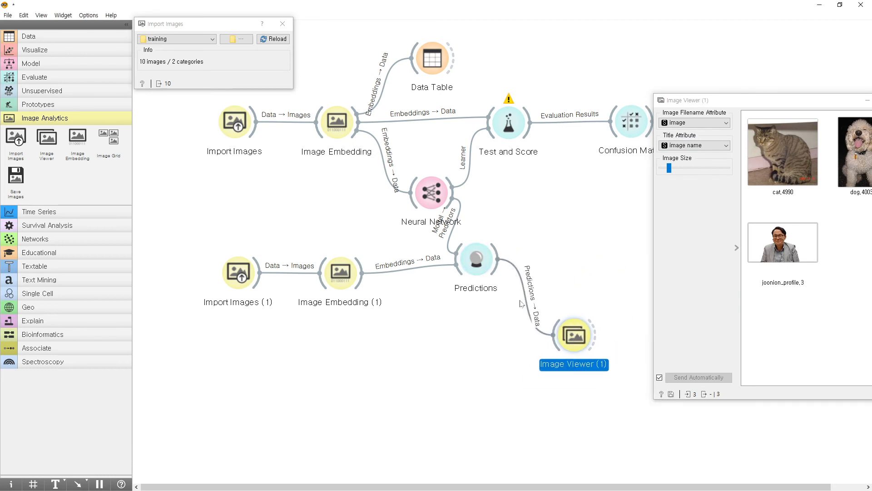
left_click(28, 36)
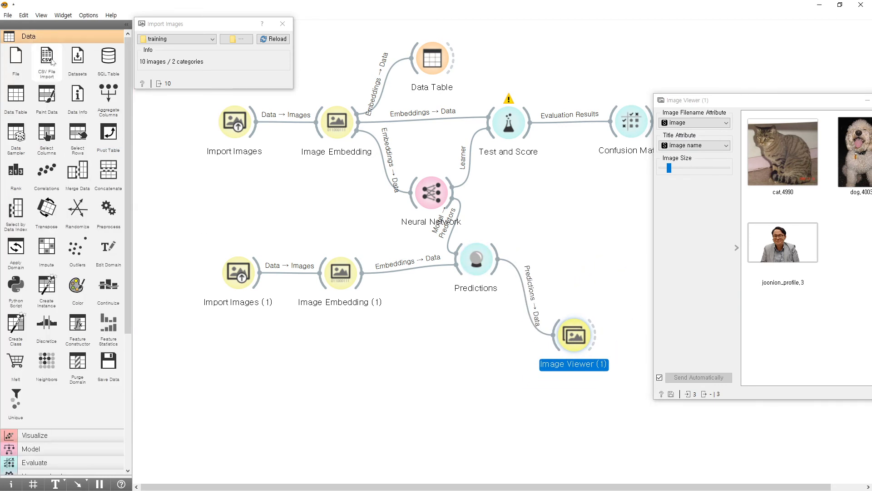
left_click(19, 107)
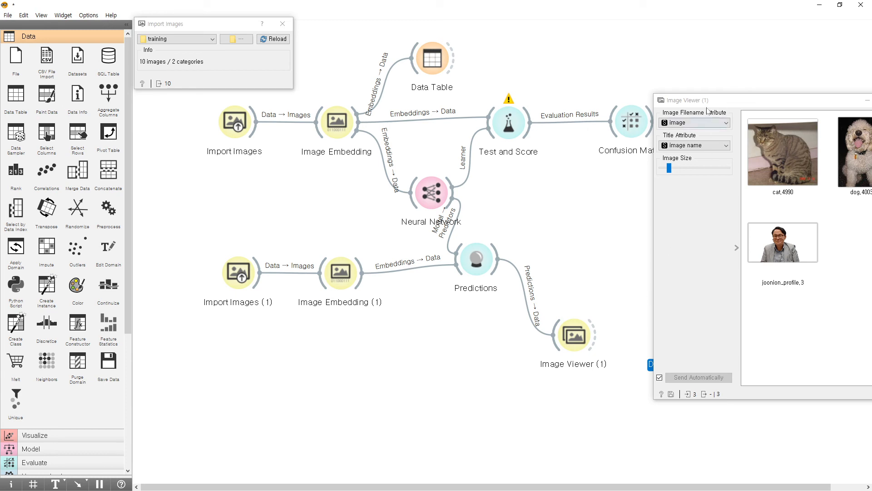
left_click_drag(707, 101, 215, 102)
left_click_drag(574, 335, 742, 246)
left_click_drag(684, 339, 618, 277)
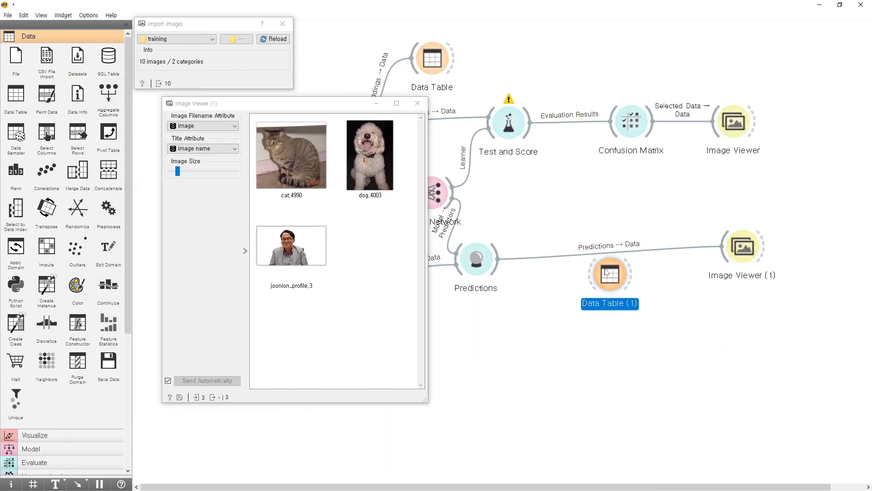
left_click_drag(499, 259, 735, 251)
left_click(481, 283)
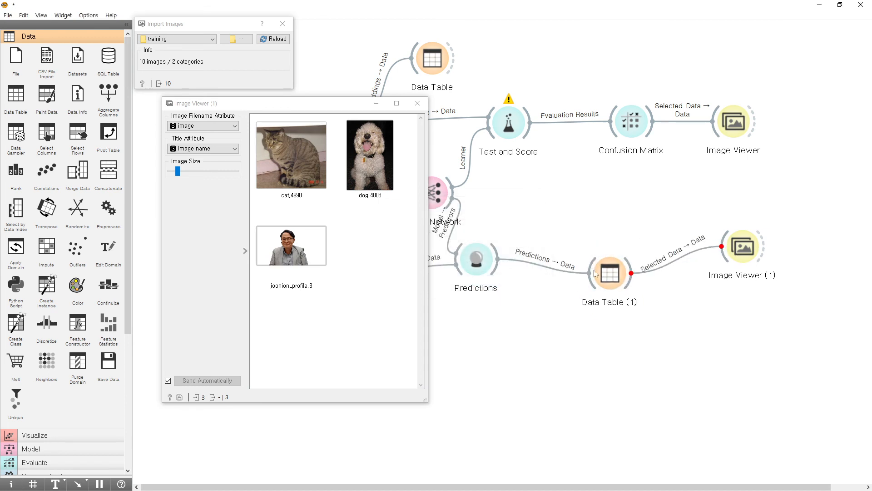
Open Data Table (1) beside Image Viewer (1) and select the cat.4990 row to view its image
double_click(615, 274)
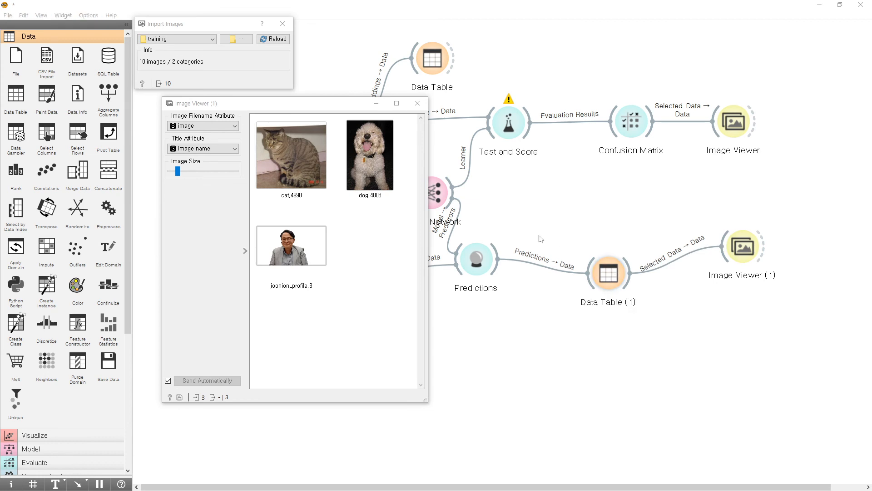
left_click_drag(471, 182, 182, 146)
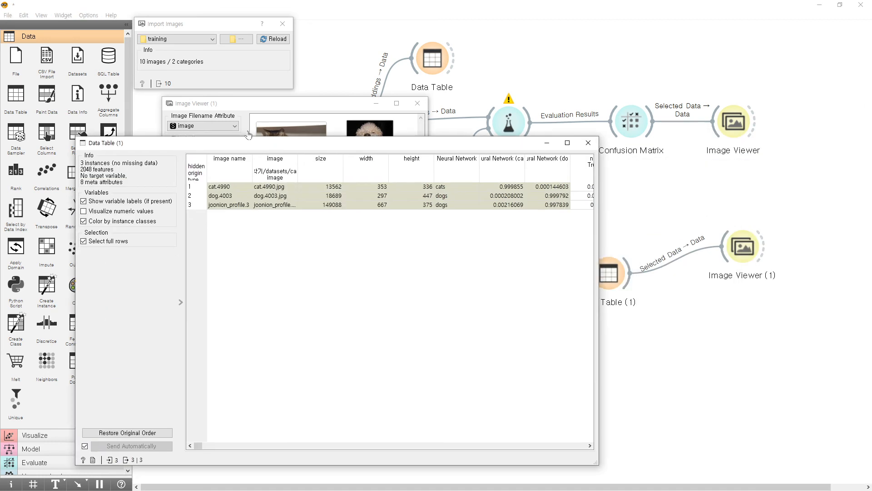
left_click(262, 106)
left_click_drag(262, 105, 651, 75)
left_click(231, 149)
left_click_drag(230, 149, 210, 76)
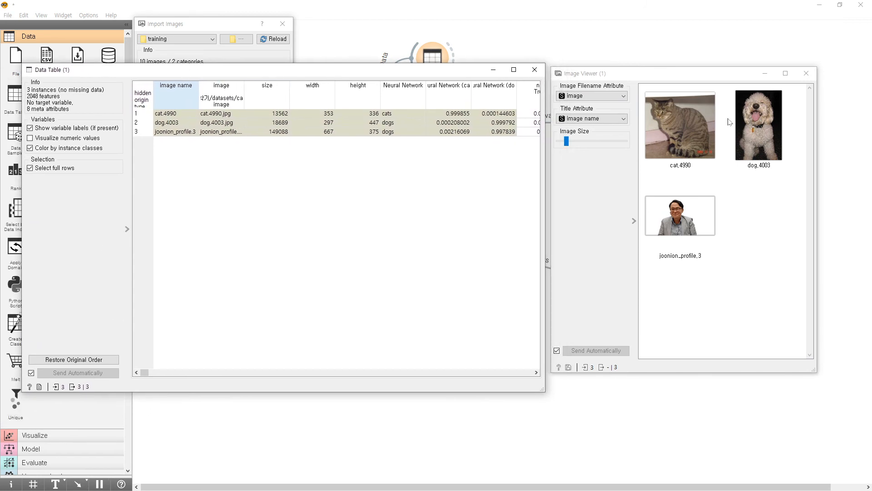
left_click(164, 115)
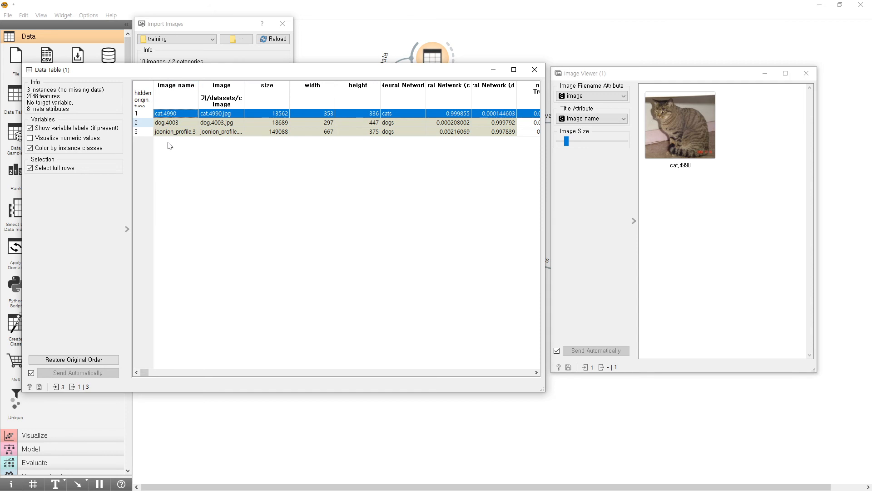
left_click_drag(178, 71, 250, 68)
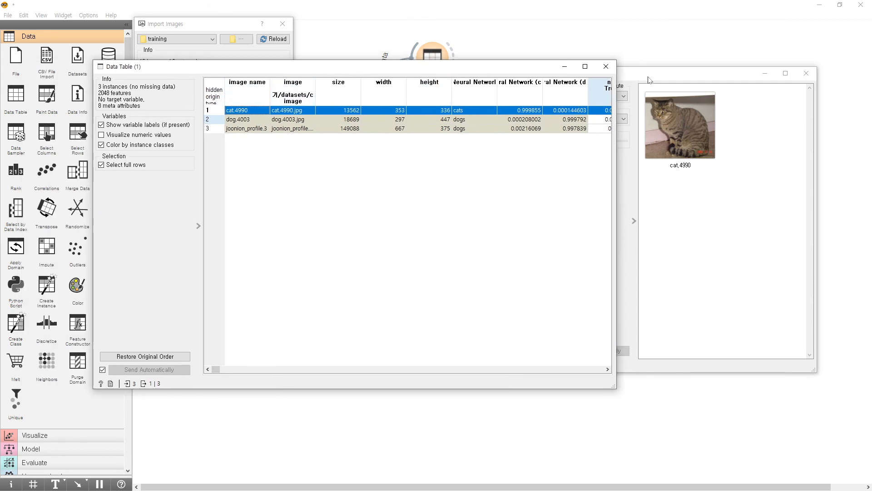
Close and reopen Data Table (1), select all rows followed by only the third row, and close the table
left_click(606, 66)
left_click_drag(489, 265, 469, 287)
left_click_drag(639, 72, 834, 109)
double_click(613, 272)
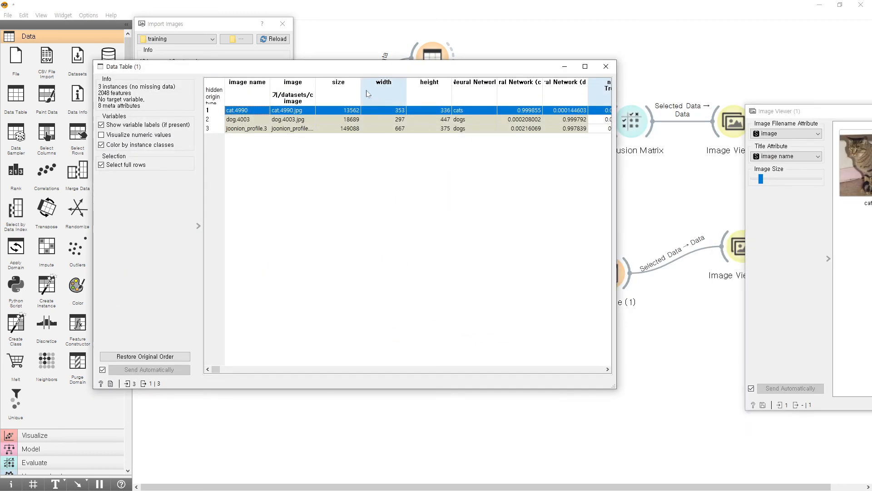
left_click(220, 97)
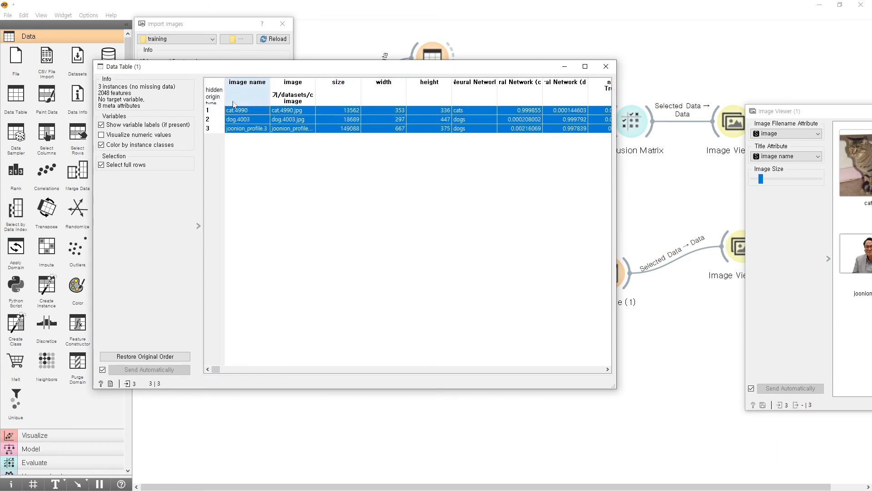
left_click(213, 129)
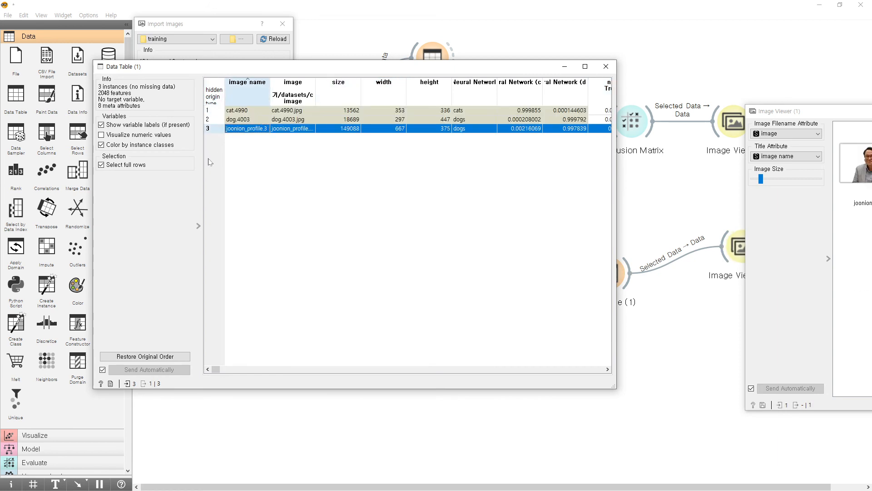
left_click(607, 66)
Swap the order of Data Table (1) and Image Viewer (1), linking Predictions to the viewer and its Selected Images to the table
left_click(597, 289)
left_click_drag(596, 289, 553, 334)
left_click_drag(736, 247, 591, 248)
left_click_drag(553, 334, 677, 237)
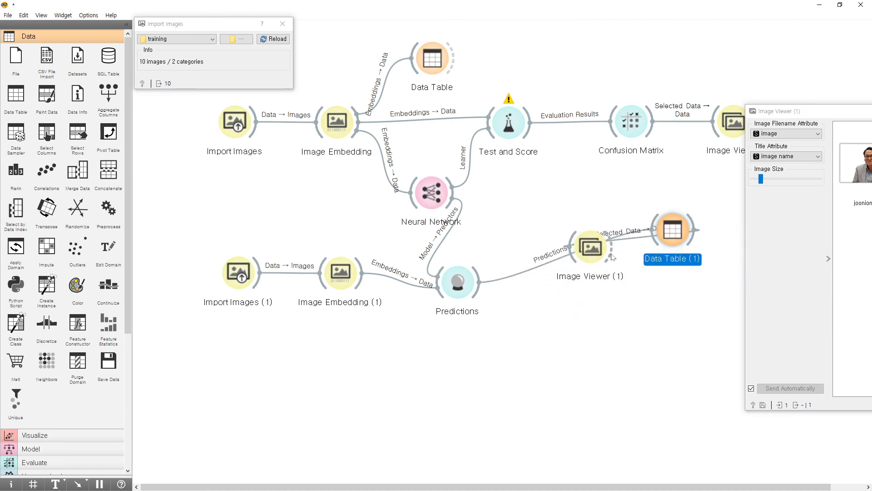
left_click_drag(611, 254, 656, 236)
left_click_drag(478, 283, 579, 253)
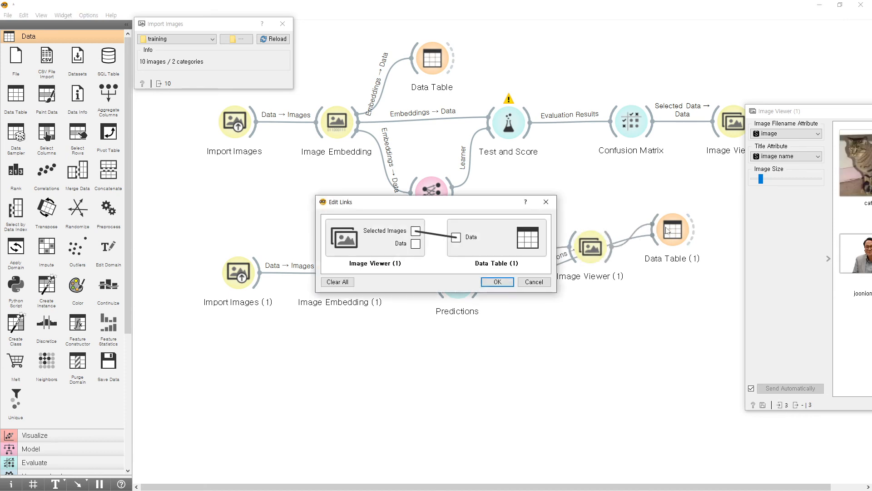
left_click(498, 282)
left_click_drag(603, 226, 563, 258)
left_click(581, 258)
key("Delete")
With Data Table (1) and Image Viewer (1) open side by side, select the cat.4990 image and move the Neural Network column first
left_click(677, 235)
double_click(678, 235)
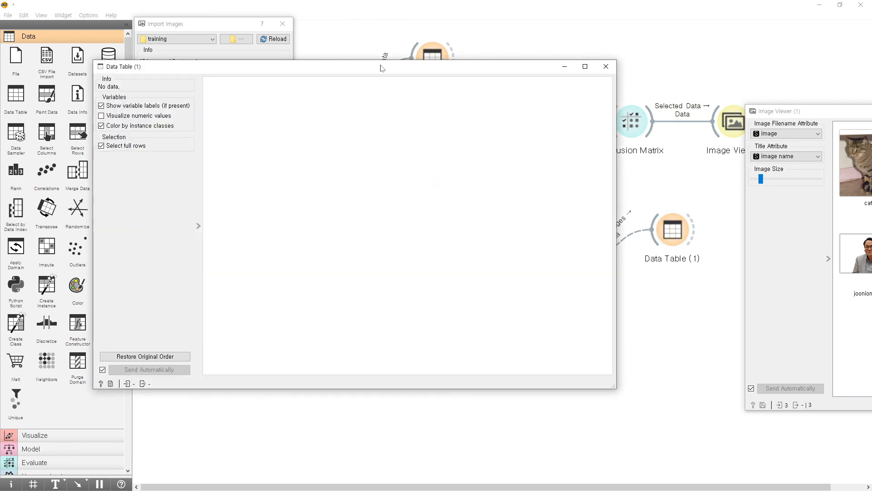
left_click_drag(381, 68, 347, 115)
left_click_drag(775, 113, 525, 59)
left_click(616, 113)
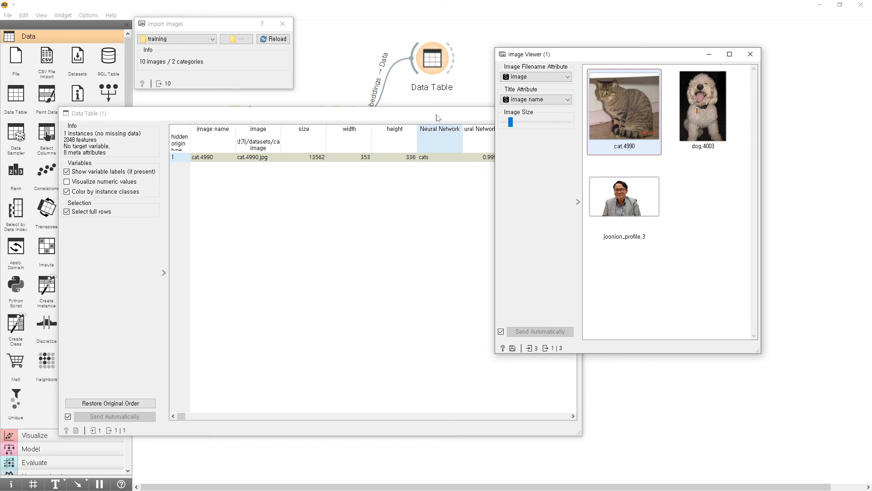
left_click_drag(434, 145, 248, 157)
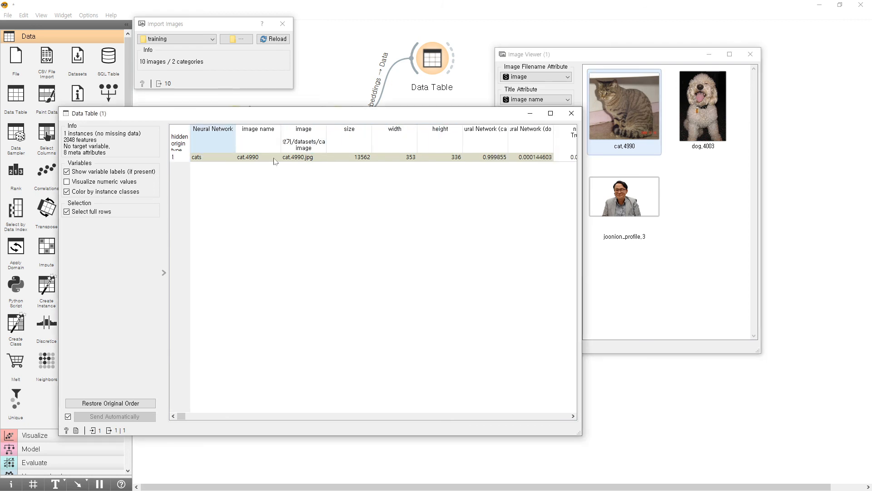
Select the dog.4003 image followed by the portrait image in Image Viewer (1), moving the Neural Network column first in Data Table (1) each time
left_click(216, 159)
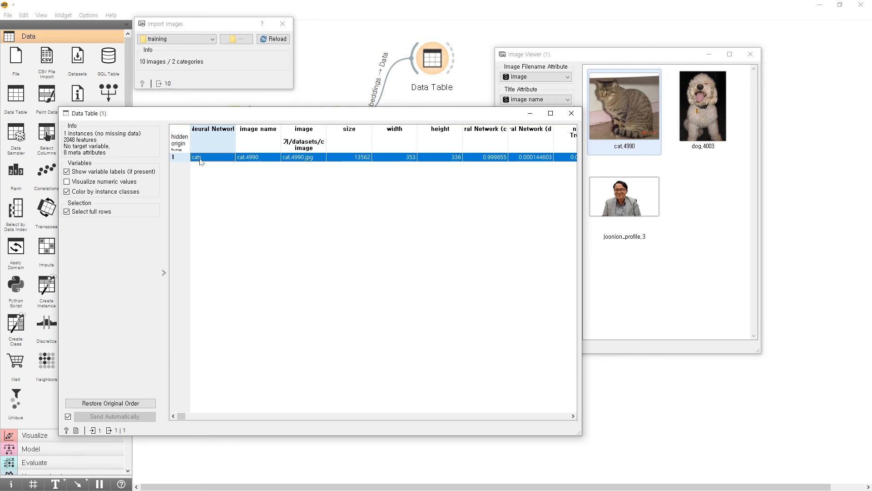
left_click(708, 114)
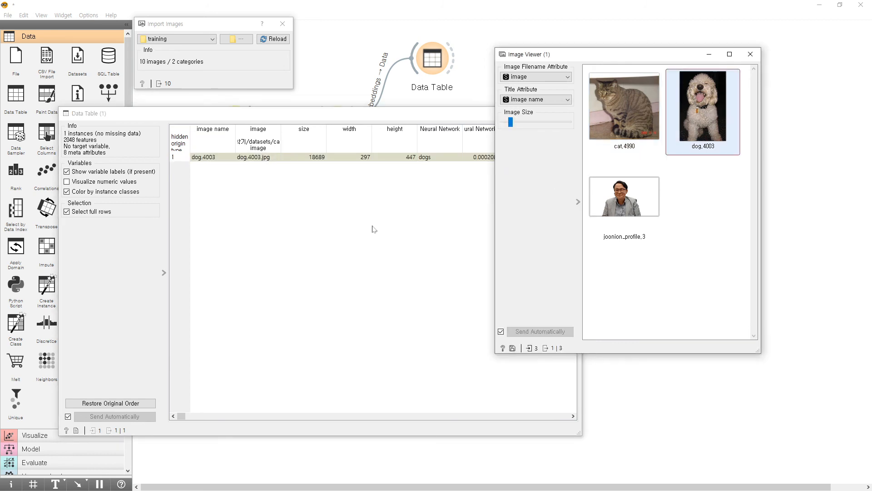
left_click_drag(422, 129, 210, 154)
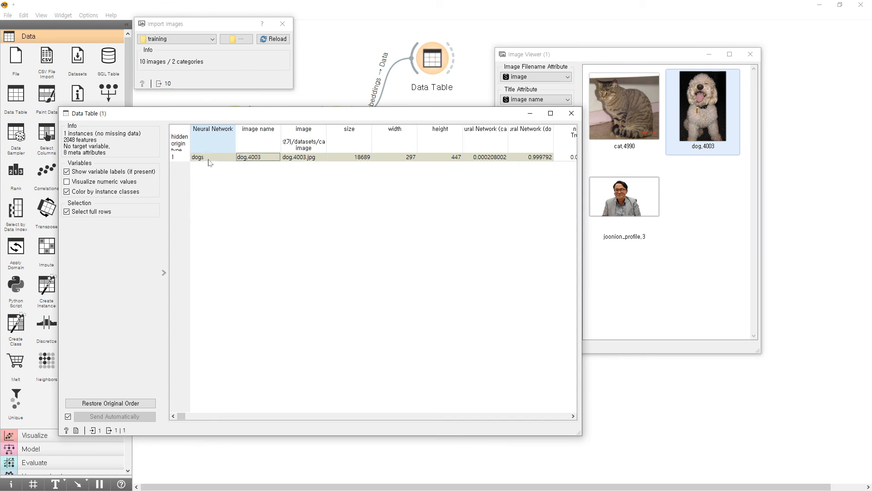
left_click(618, 205)
left_click_drag(423, 136, 220, 152)
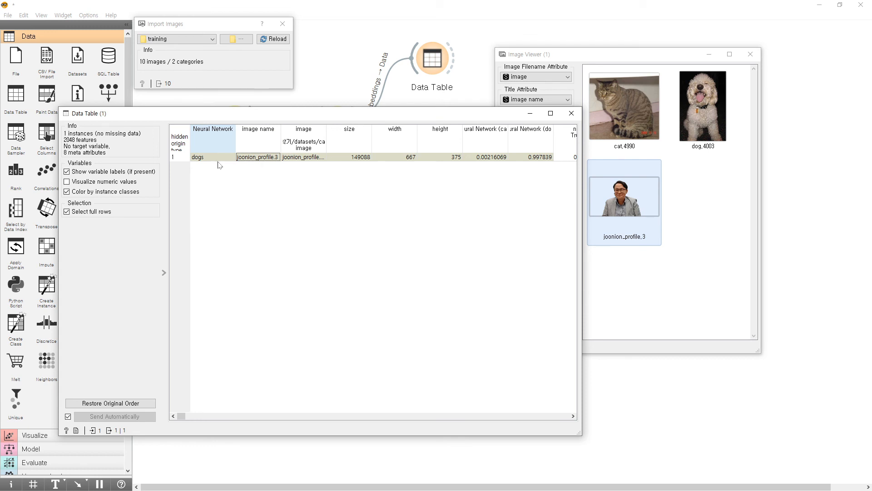
left_click(647, 199)
Close Data Table (1) and move the Image Viewer (1) window aside to uncover the workflow
left_click(448, 111)
left_click_drag(464, 116, 396, 144)
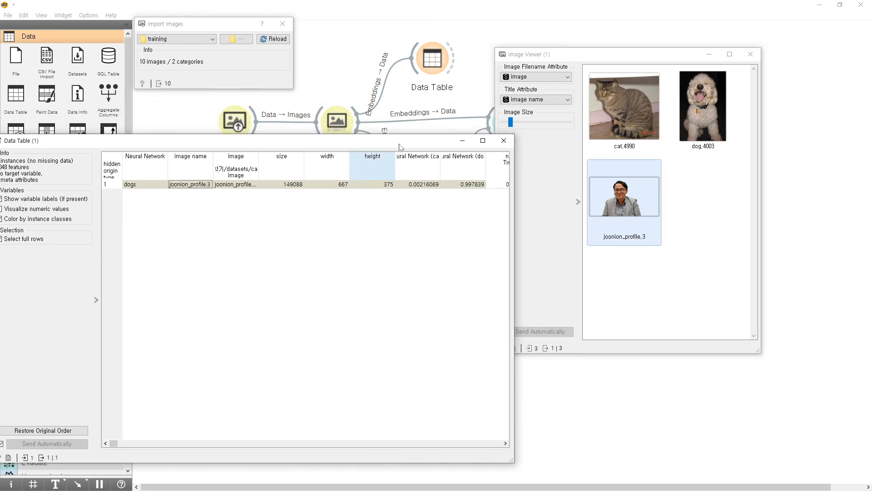
left_click(505, 141)
left_click_drag(548, 55, 657, 19)
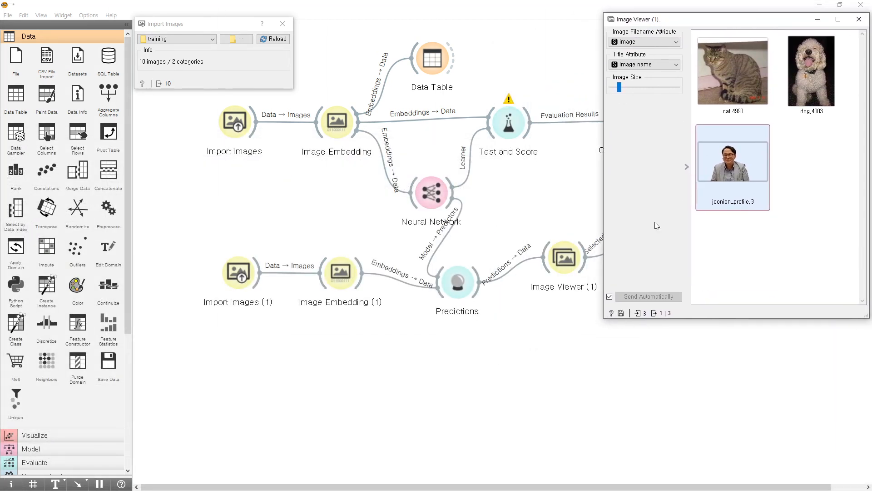
Rearrange the Neural Network, Image Embedding, Image Embedding (1) and Predictions widgets to free space in the middle of the workflow
left_click_drag(435, 202, 401, 199)
left_click(344, 267)
left_click_drag(344, 267, 300, 331)
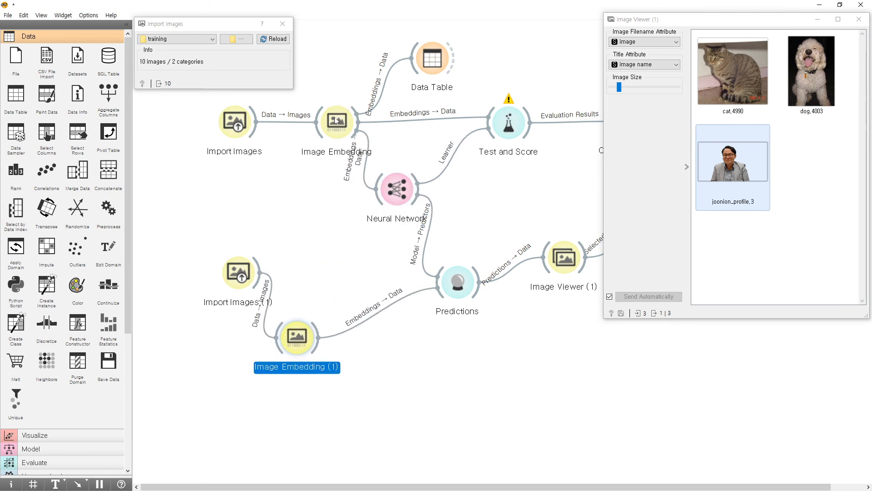
left_click_drag(340, 114, 314, 83)
left_click_drag(388, 192, 412, 161)
left_click_drag(460, 286, 512, 338)
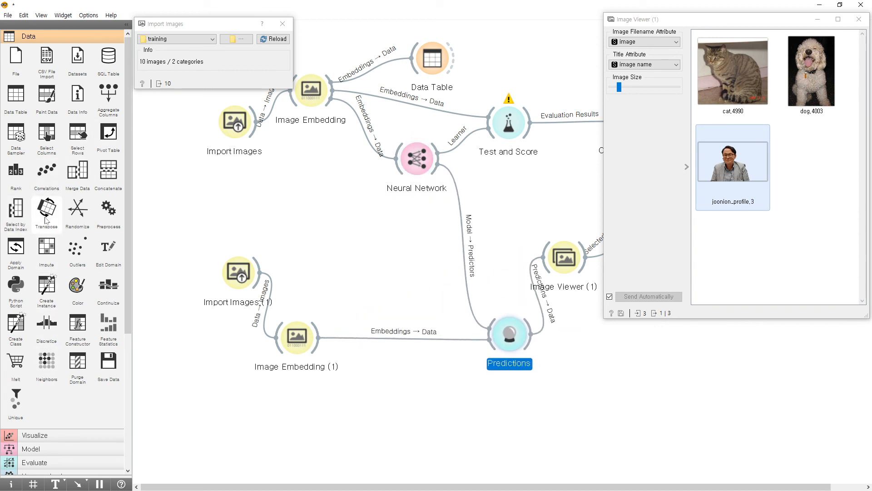
Add a Logistic Regression widget below Neural Network, feeding it the Image Embedding output and linking it as a learner to Test and Score
left_click(31, 449)
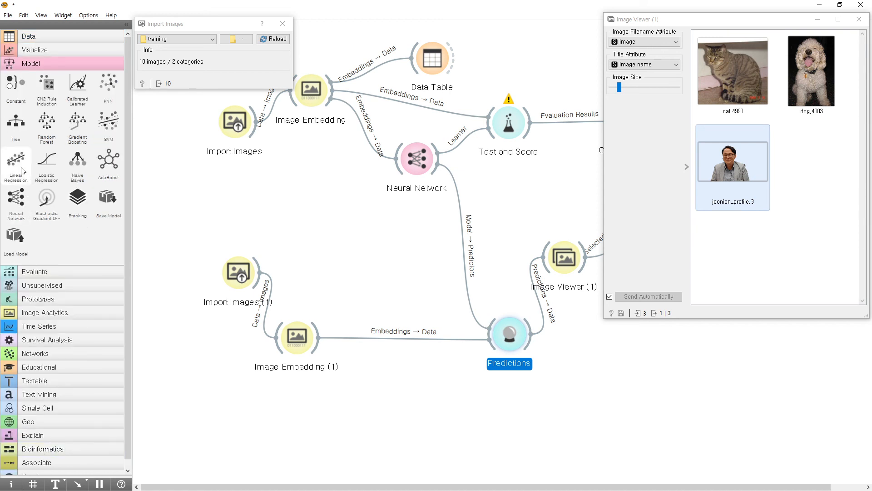
left_click(427, 212)
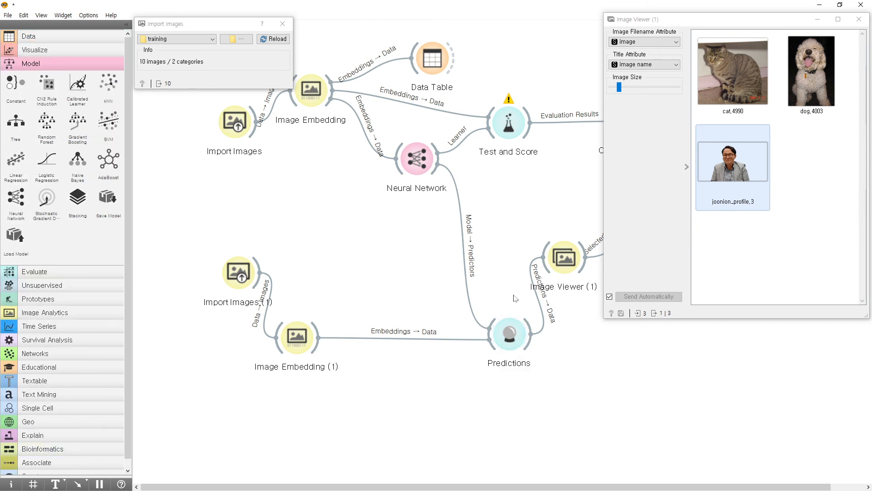
left_click_drag(688, 15, 622, 291)
left_click_drag(775, 229, 387, 237)
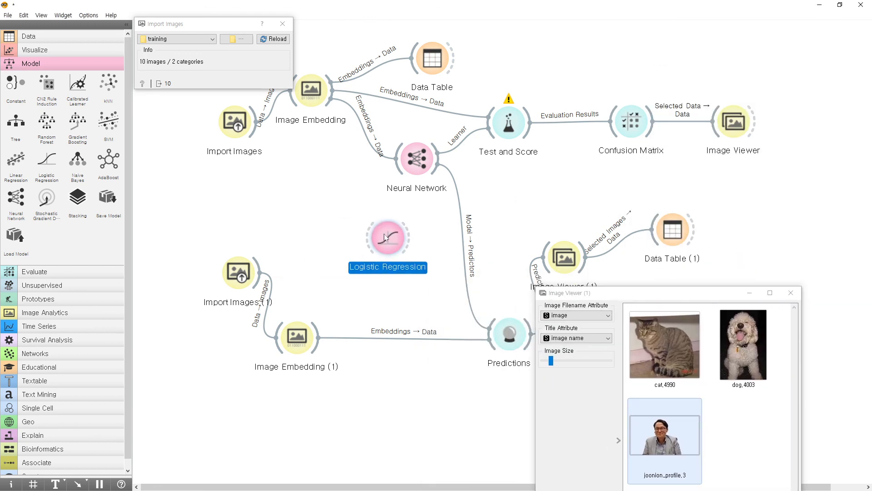
left_click_drag(330, 93, 510, 125)
left_click(514, 124)
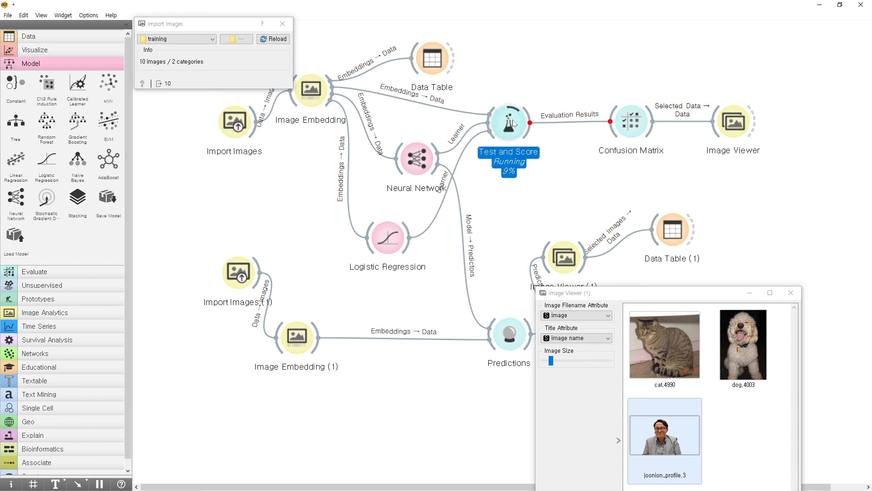
Open Test and Score and compare the Logistic Regression scores with those of Neural Network
double_click(513, 123)
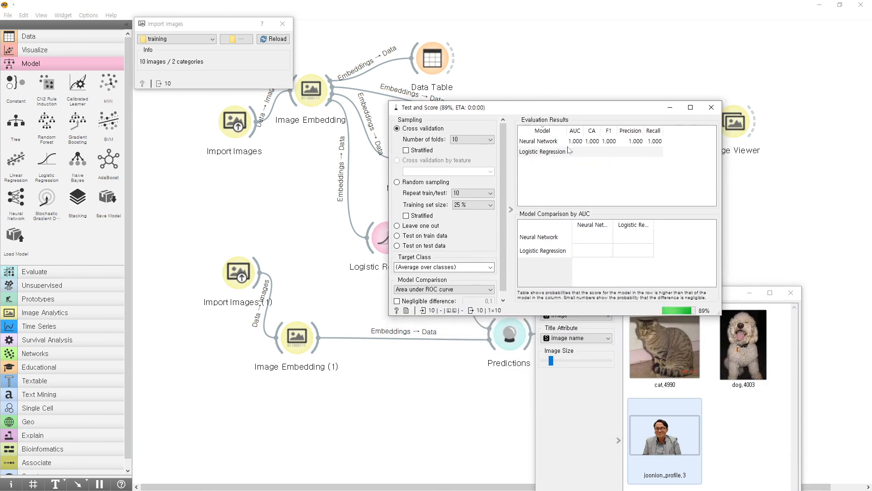
left_click(570, 155)
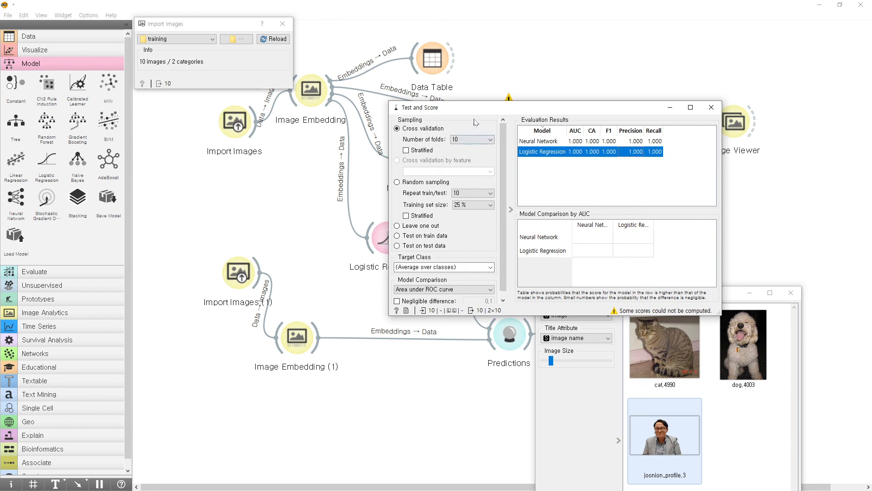
left_click_drag(503, 111, 252, 173)
Open Confusion Matrix and inspect the correctly classified cells for Neural Network and Logistic Regression
double_click(632, 125)
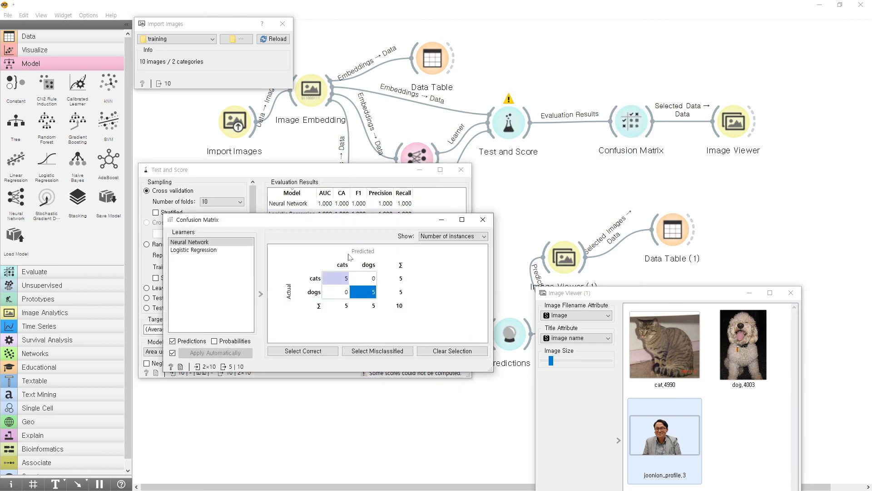
left_click_drag(354, 224, 390, 122)
left_click(252, 142)
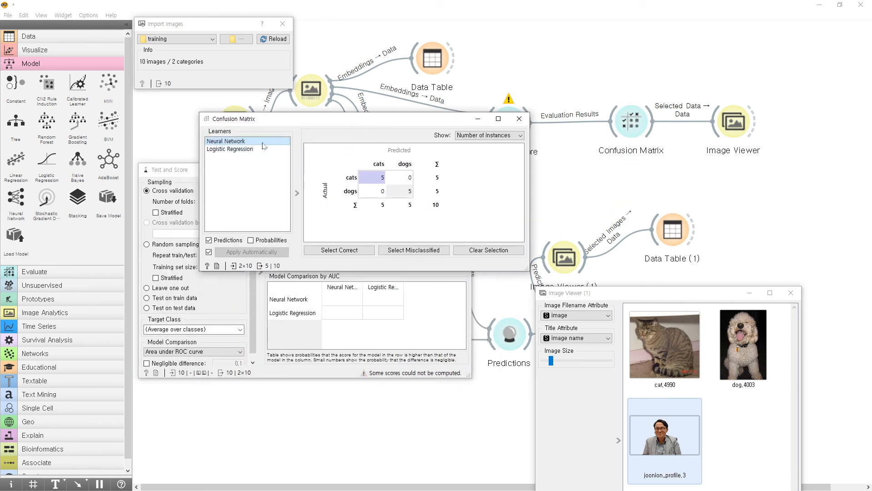
left_click(405, 192)
left_click(232, 149)
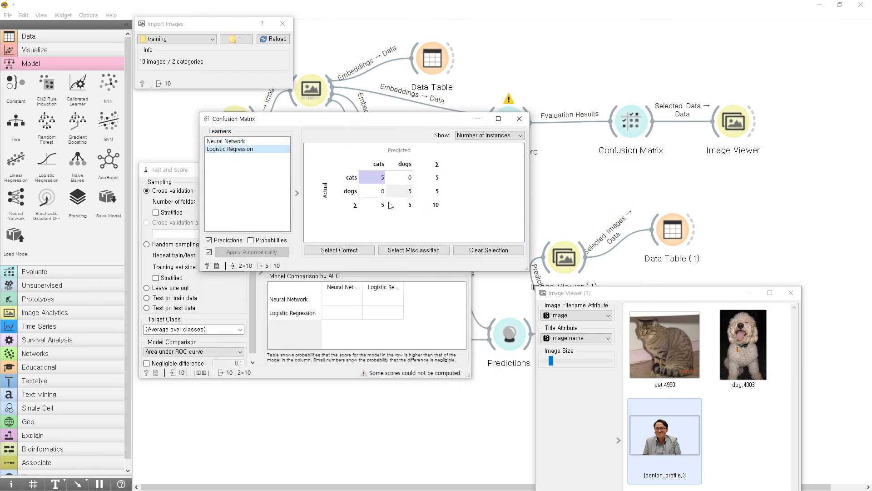
left_click(409, 191)
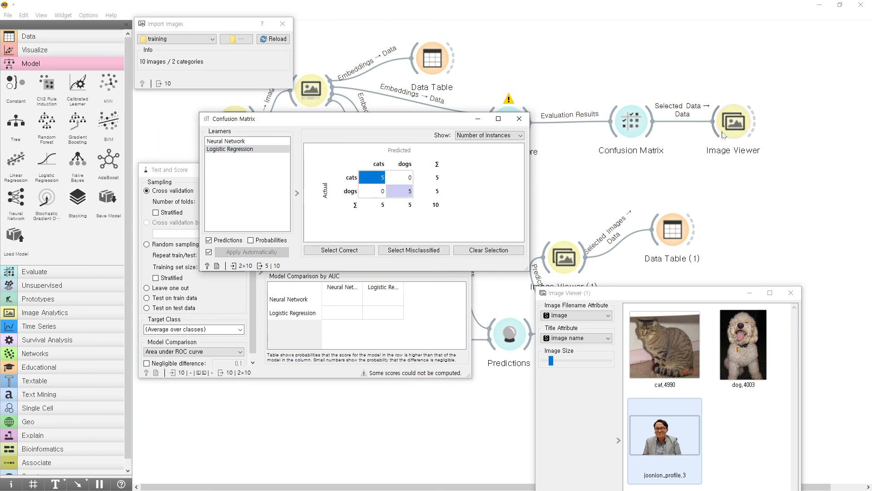
Select the correctly classified cats and dogs cells with Image Viewer open, and close Confusion Matrix, Image Viewer and Test and Score
double_click(734, 122)
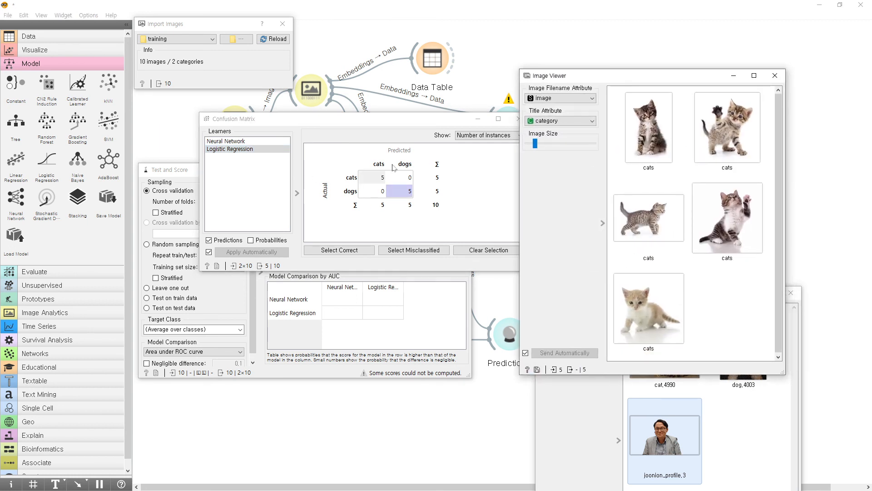
left_click(376, 177)
left_click(402, 191)
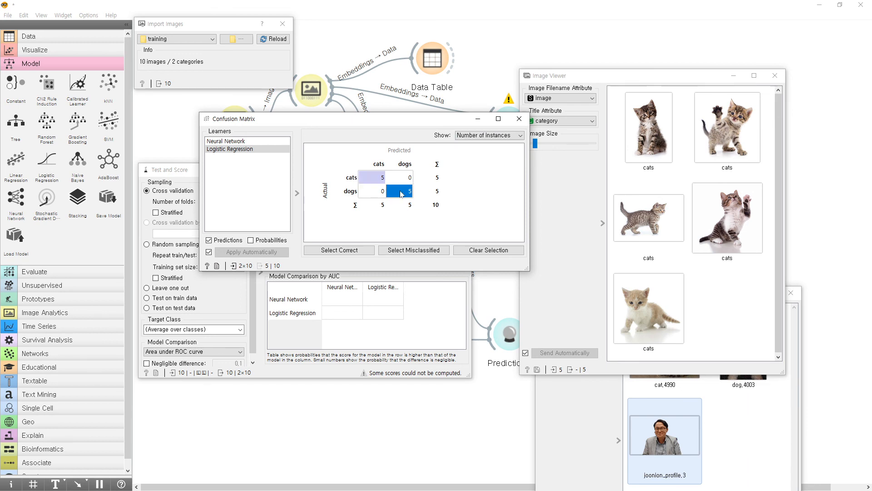
left_click(519, 118)
left_click(775, 76)
left_click(461, 169)
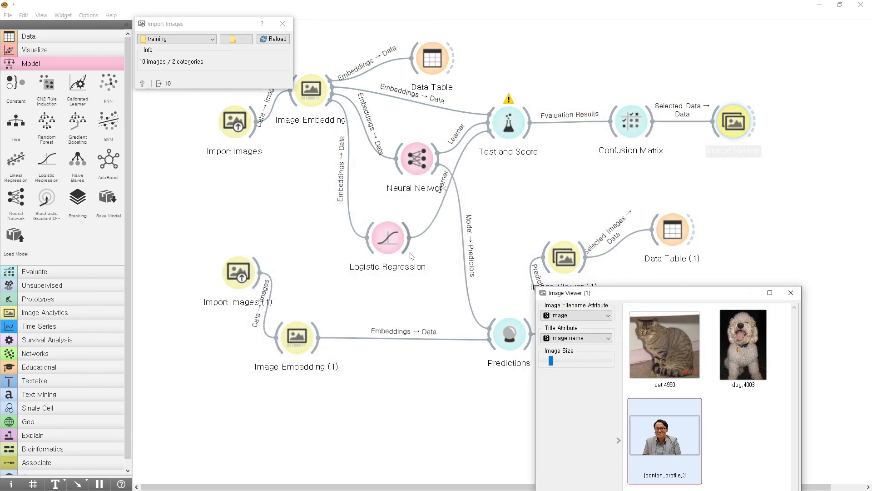
Shift Logistic Regression slightly and link its model to Predictions, keeping Image Viewer (1) clear of the connection
left_click(388, 242)
left_click_drag(583, 297, 690, 149)
left_click_drag(394, 233, 500, 334)
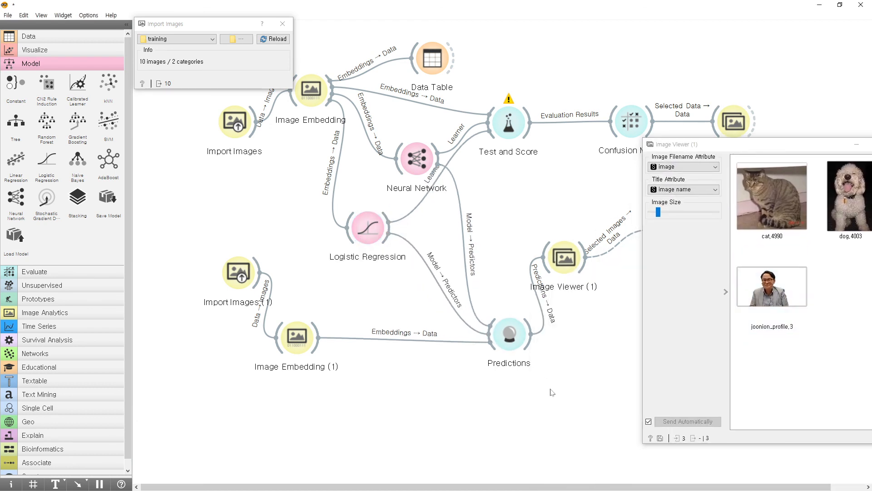
Check the folder in Import Images (1), and select each row in Predictions to compare both models' classes with the image in Image Viewer (1)
double_click(239, 273)
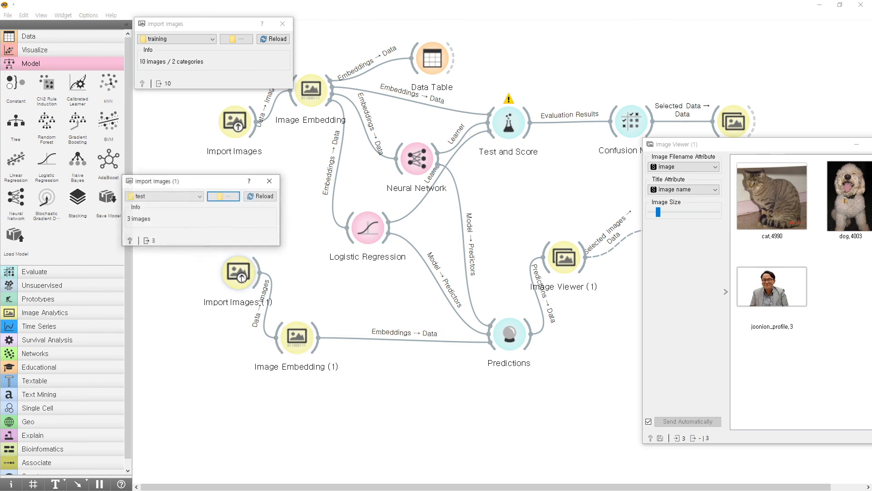
left_click(270, 180)
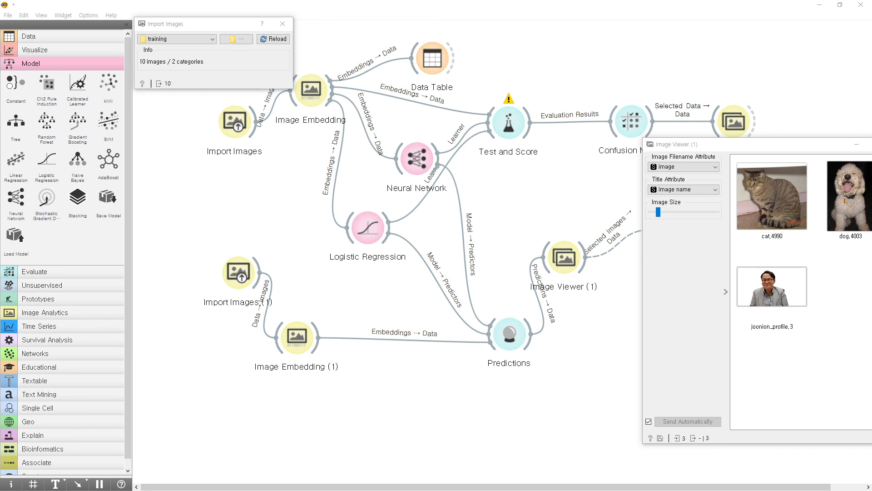
double_click(509, 334)
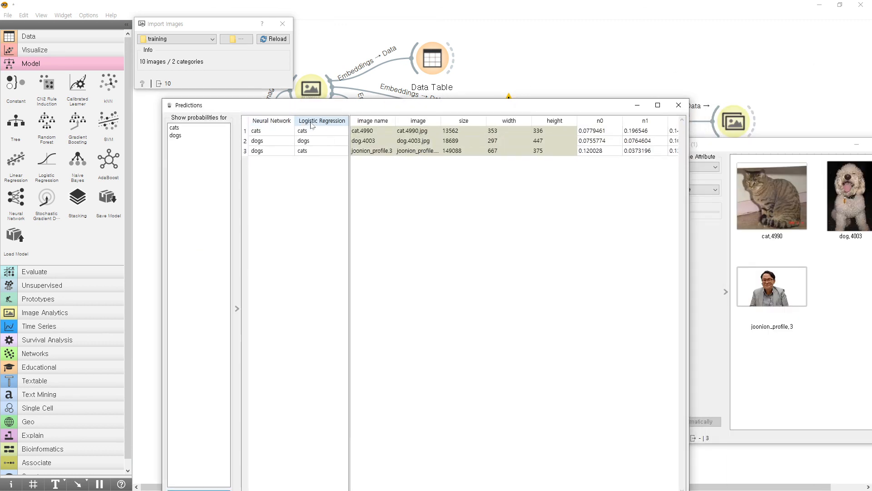
left_click(326, 132)
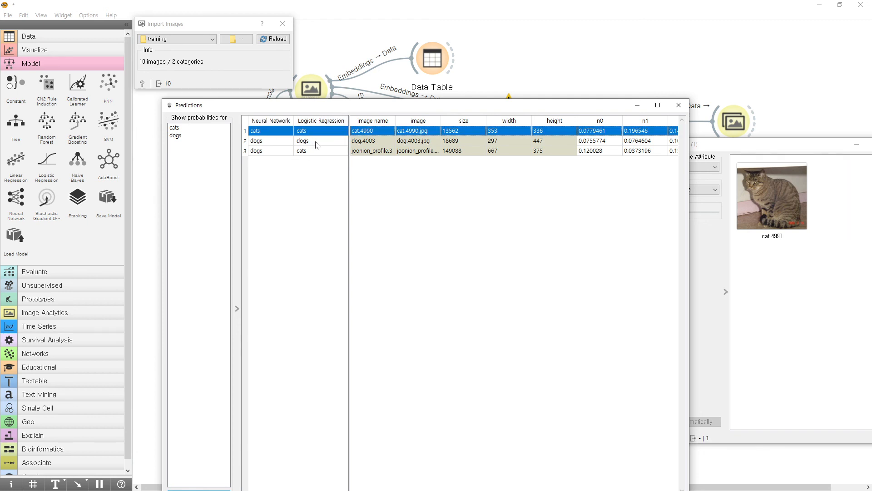
left_click(318, 141)
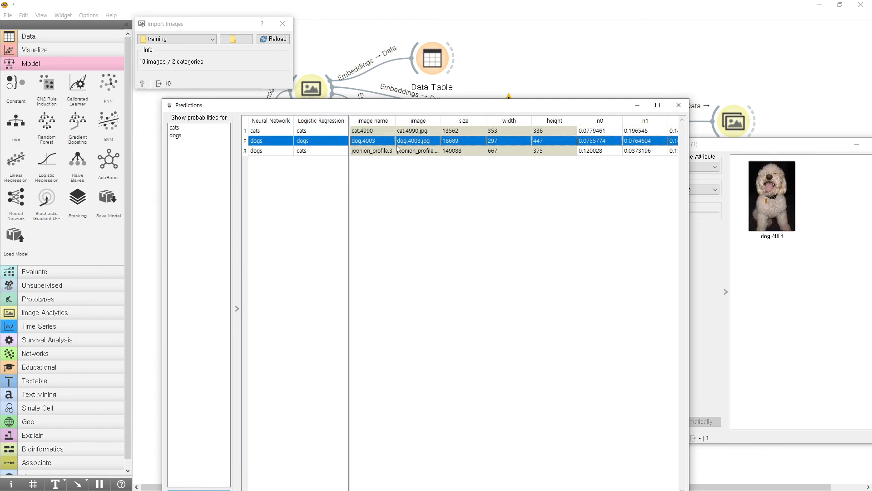
left_click(316, 151)
left_click_drag(720, 148, 412, 206)
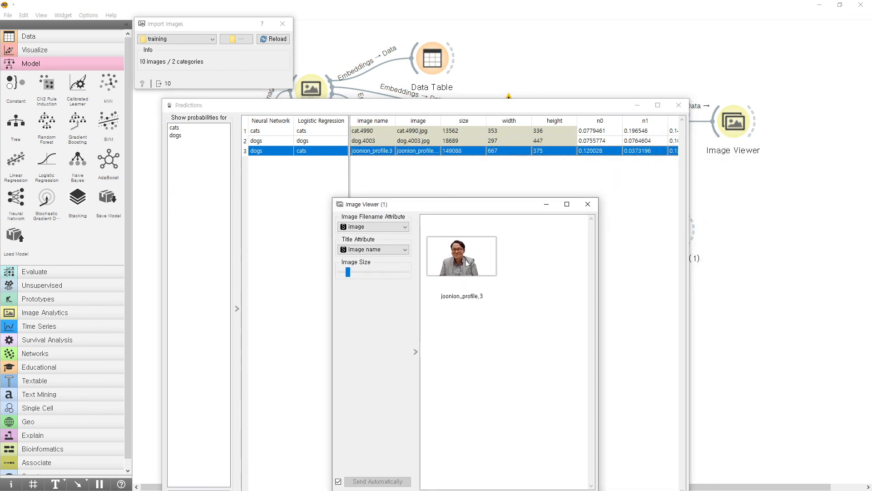
Sort the predictions by Logistic Regression and again by Neural Network, and select the portrait image's row
left_click(303, 154)
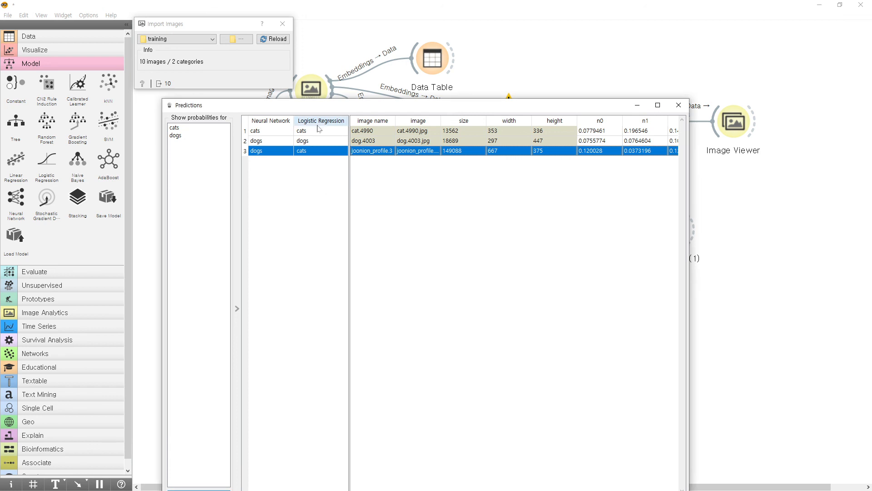
left_click(320, 121)
left_click(315, 154)
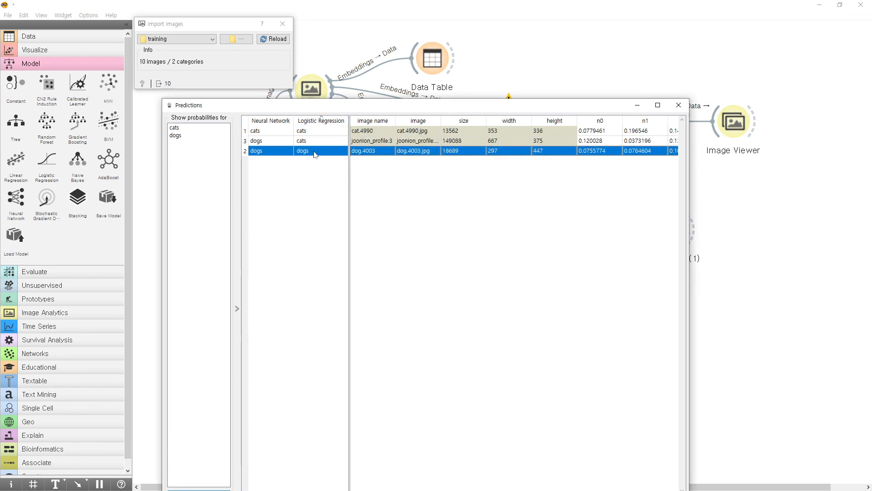
left_click(271, 120)
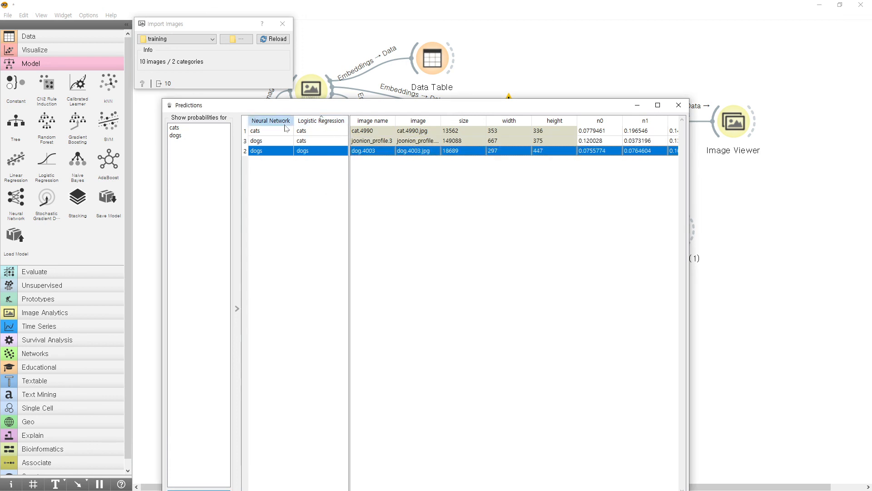
left_click(266, 142)
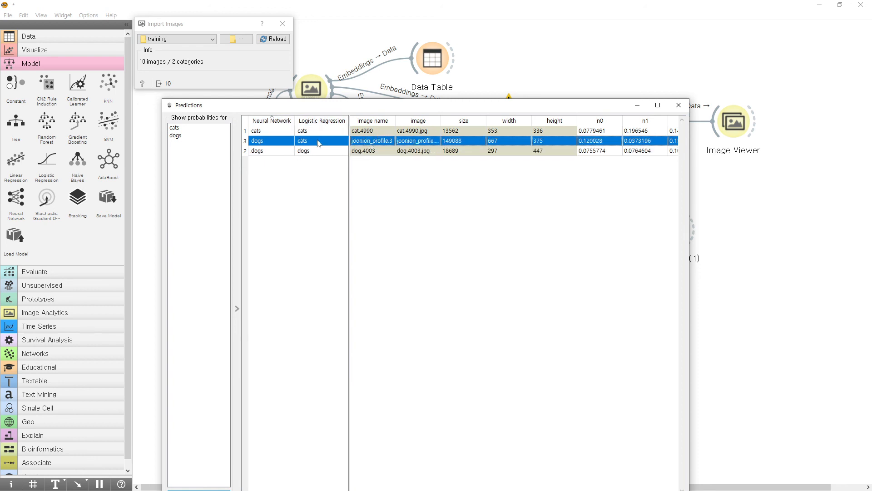
Close the Predictions, Image Viewer (1) and Import Images windows, selecting the portrait image in the viewer before closing it
left_click_drag(347, 104, 320, 40)
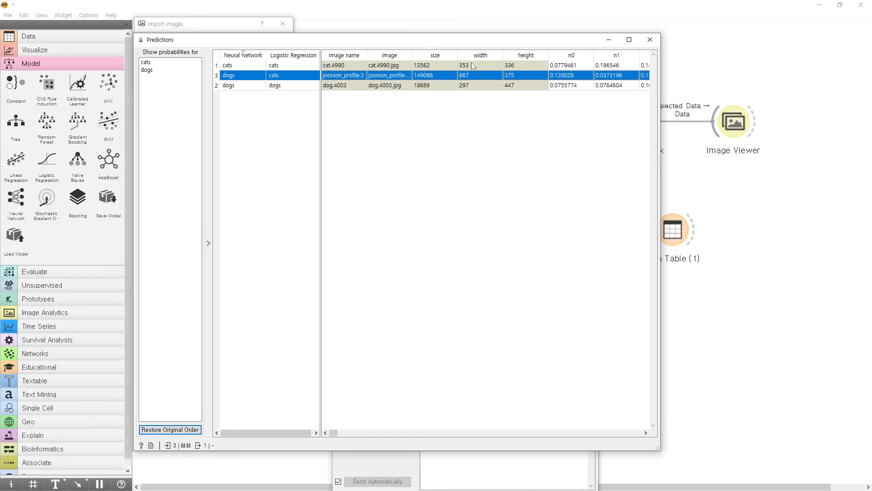
left_click(650, 40)
left_click_drag(490, 202, 558, 83)
left_click(546, 182)
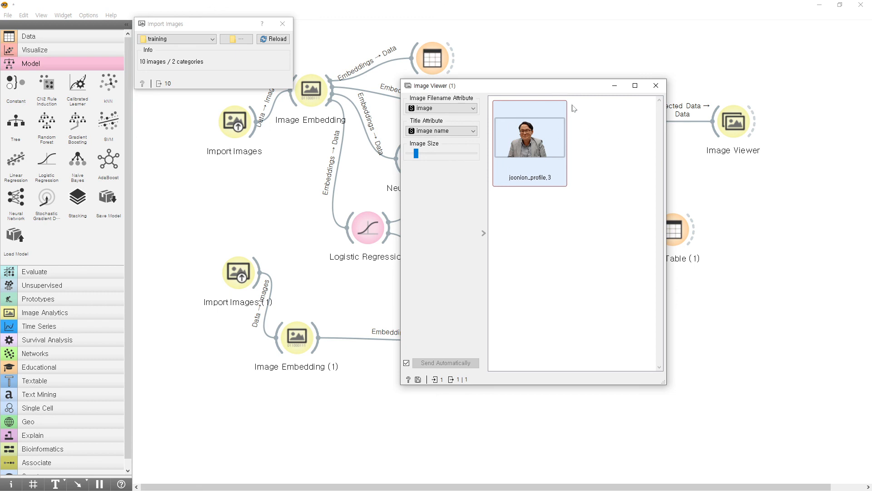
left_click(657, 86)
left_click(283, 23)
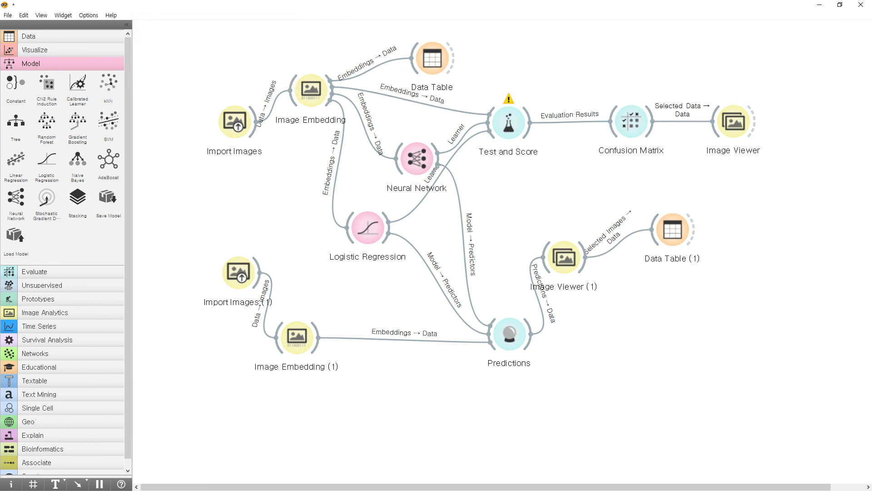